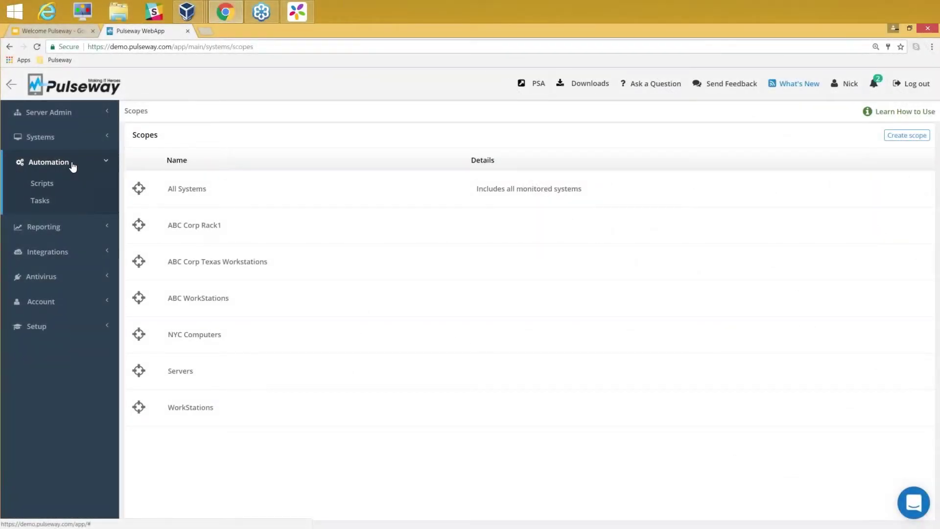
Step: Open the Automation Scripts page from the sidebar
left_click(51, 192)
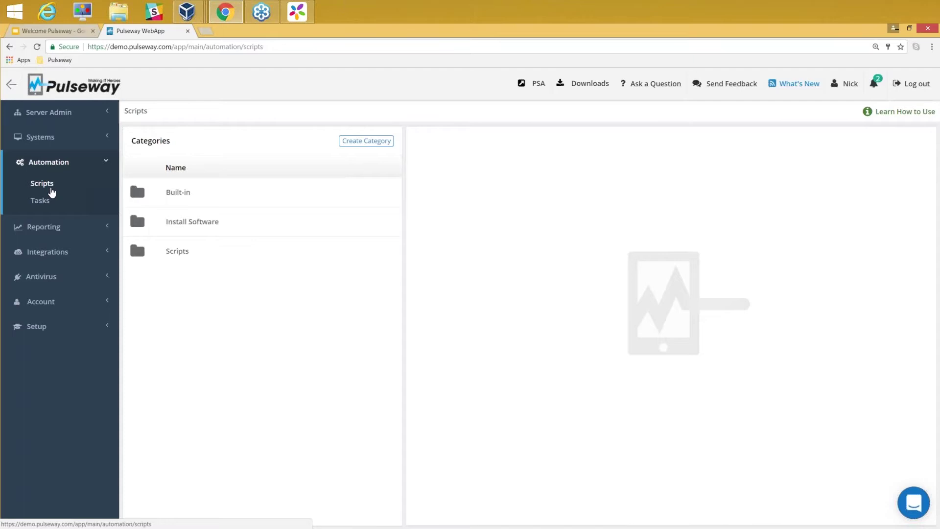
Step: Browse the Built-in scripts, then open the empty Install Software category
mouse_move(262, 219)
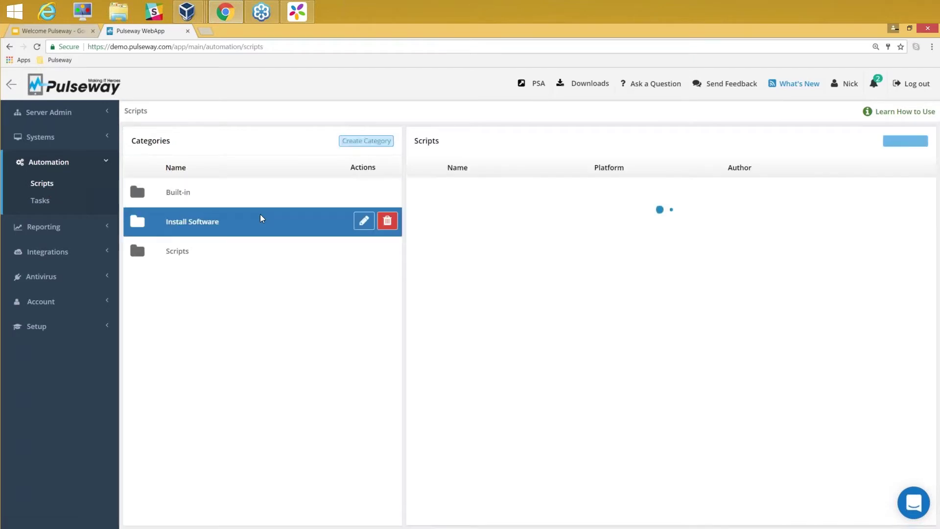
left_click(270, 200)
mouse_move(668, 232)
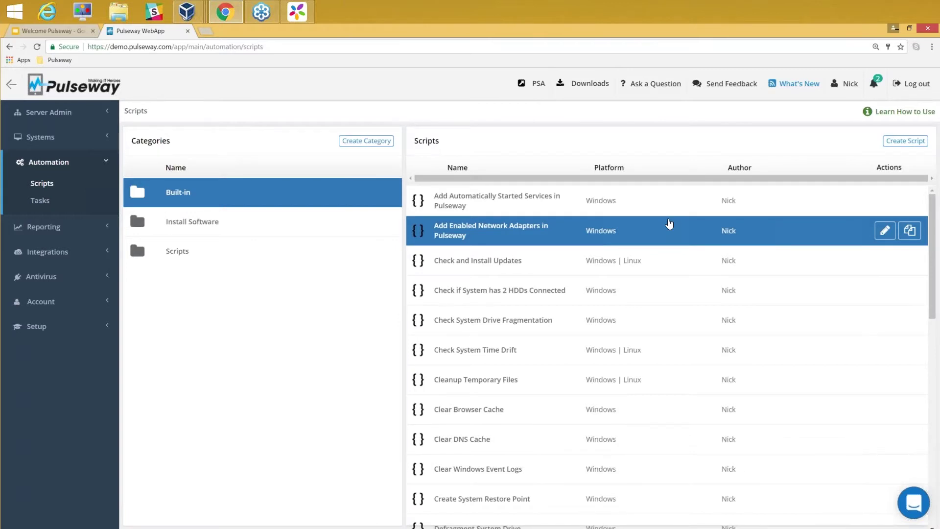
left_click(263, 218)
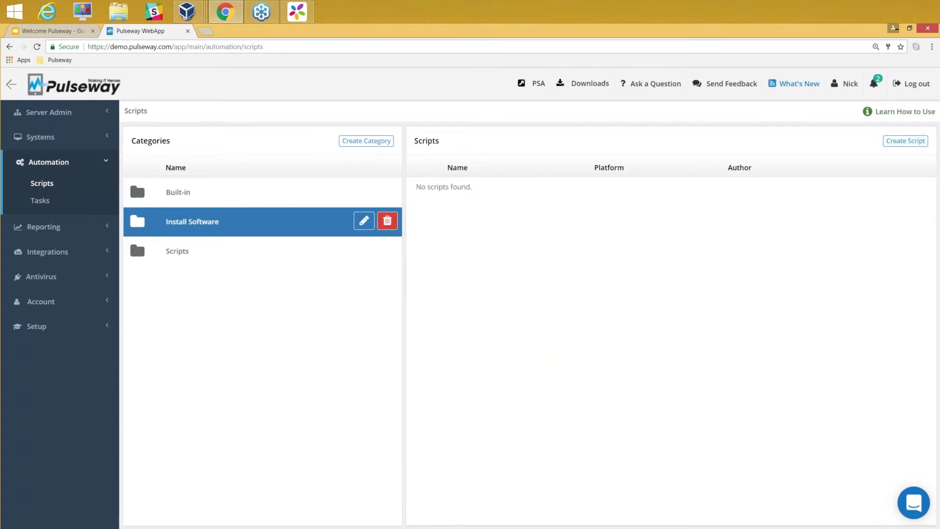
Step: Start a new script and enable its Windows version as PowerShell
left_click(906, 141)
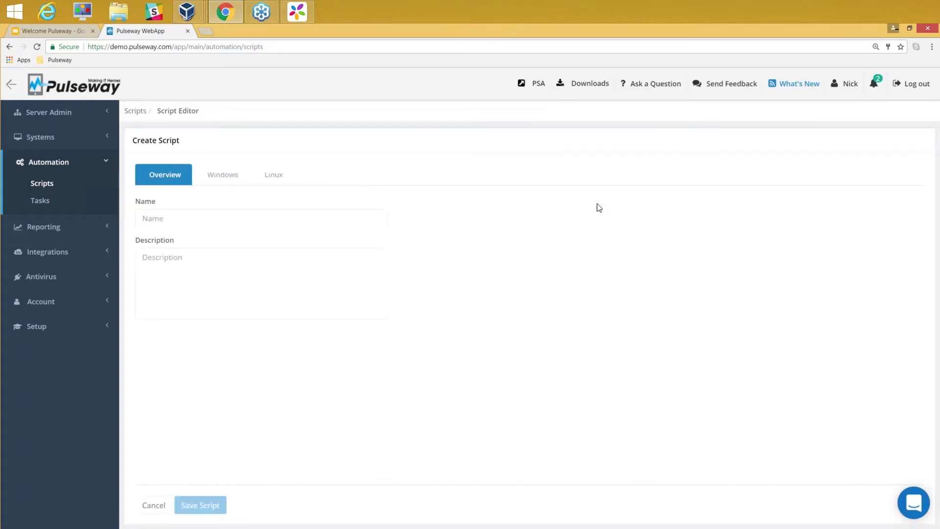
left_click(236, 180)
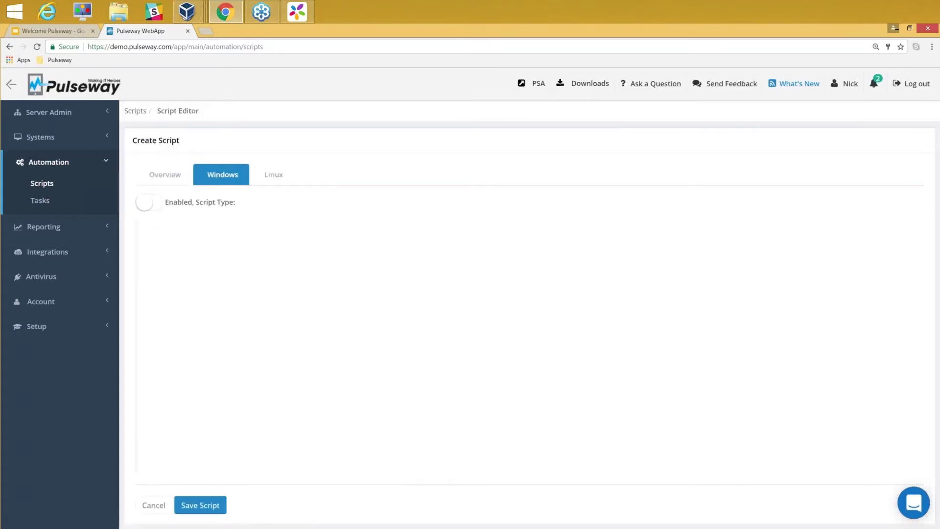
left_click(147, 202)
left_click(286, 206)
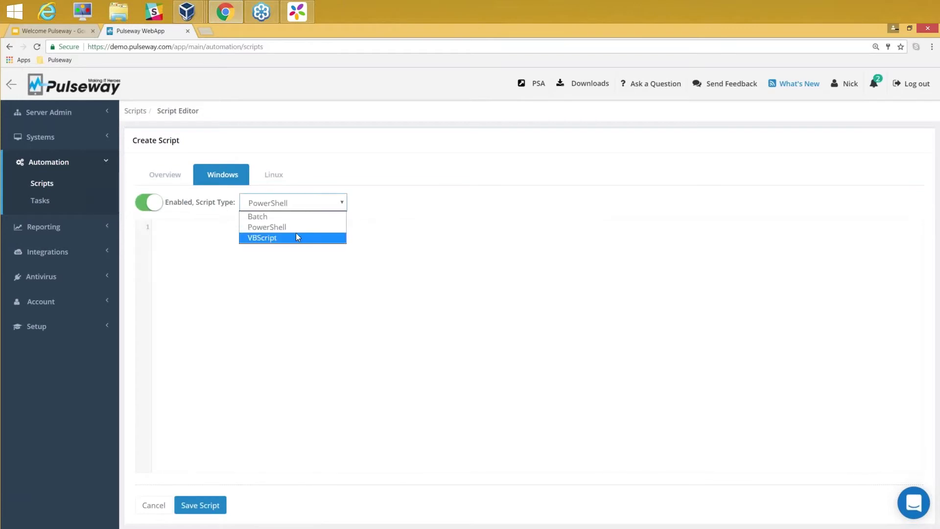
left_click(272, 176)
Step: Enable the script's Linux version as Bash, leaving its code empty
left_click(272, 177)
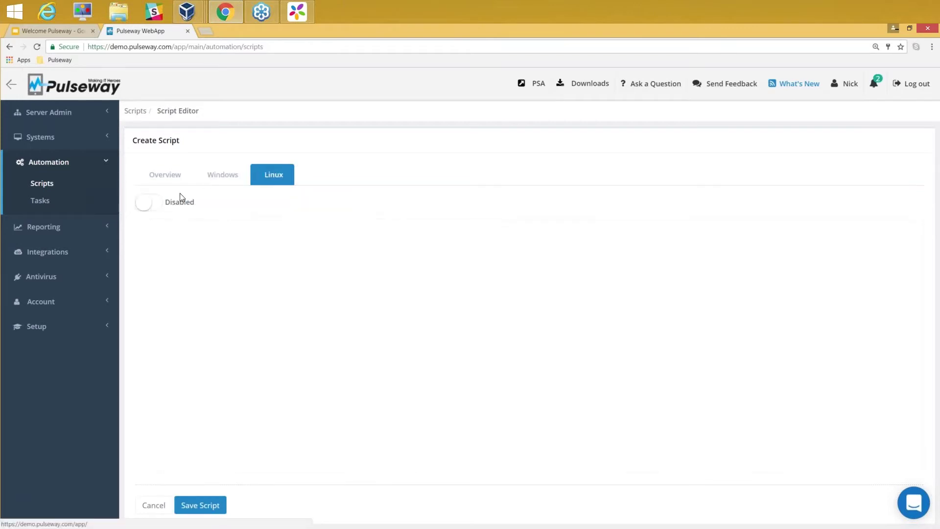
left_click(154, 204)
left_click(263, 201)
left_click(275, 218)
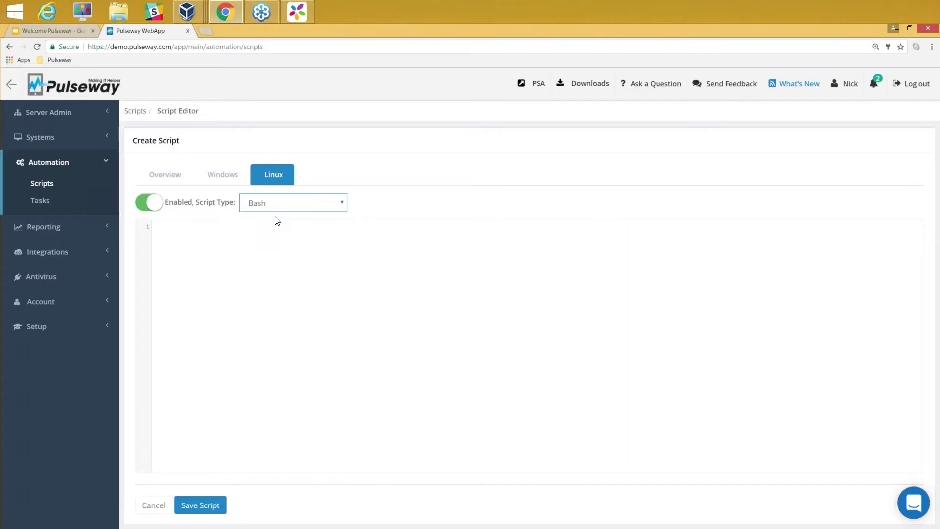
left_click(281, 239)
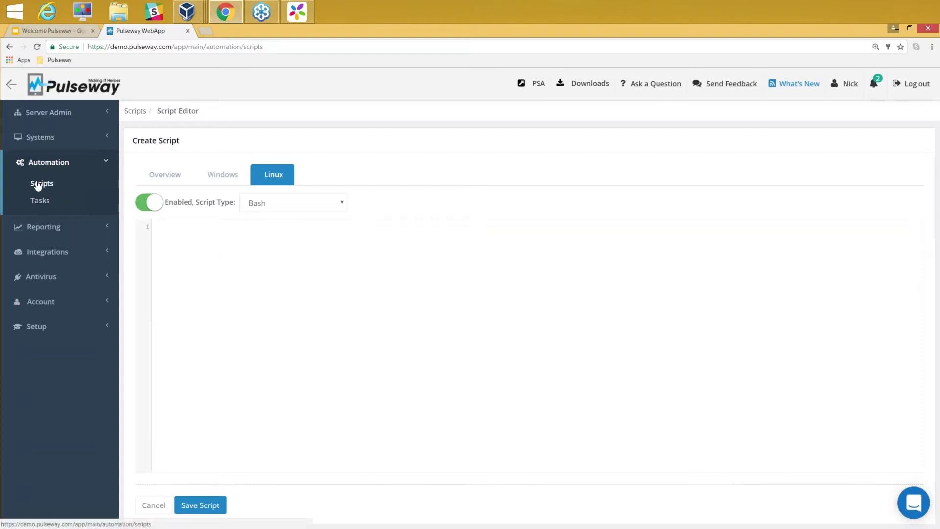
Step: View DESKTOP-1UISQPJ's scripts under Systems, then go to the Automation Tasks list
left_click(49, 137)
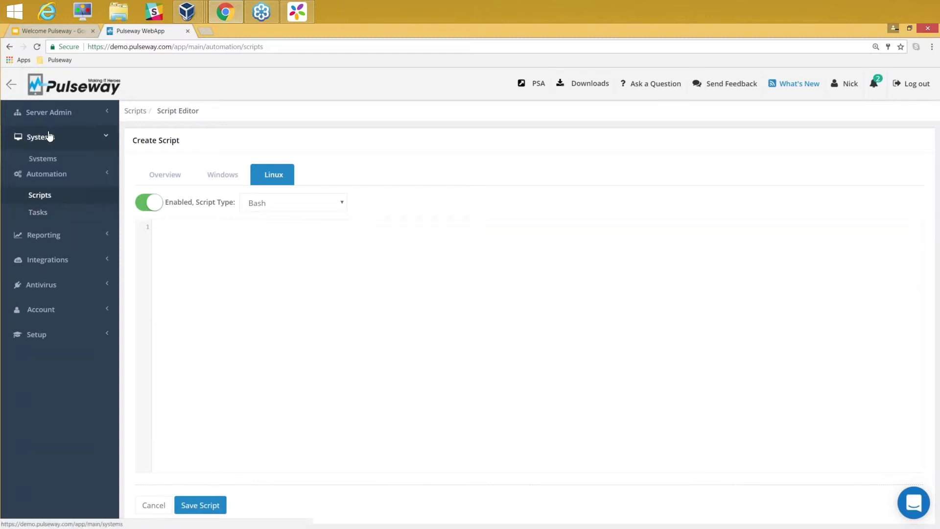
left_click(57, 159)
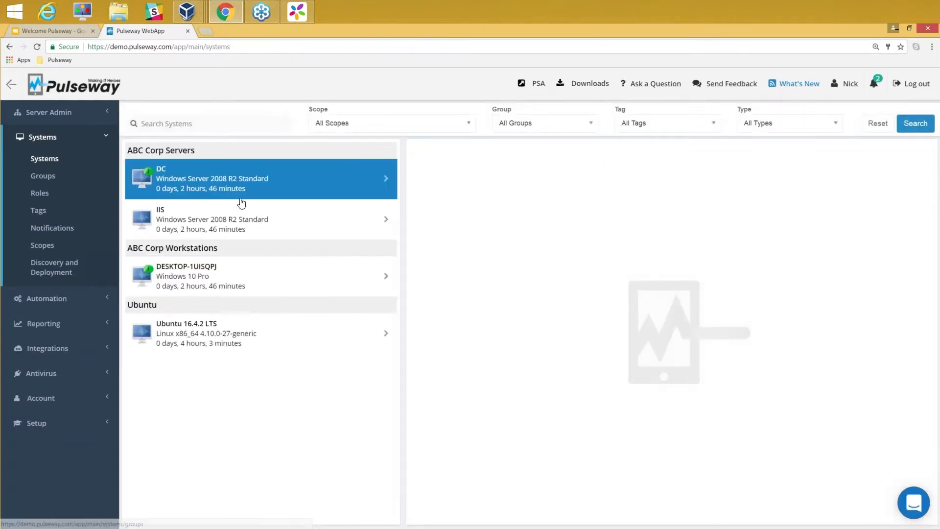
left_click(254, 221)
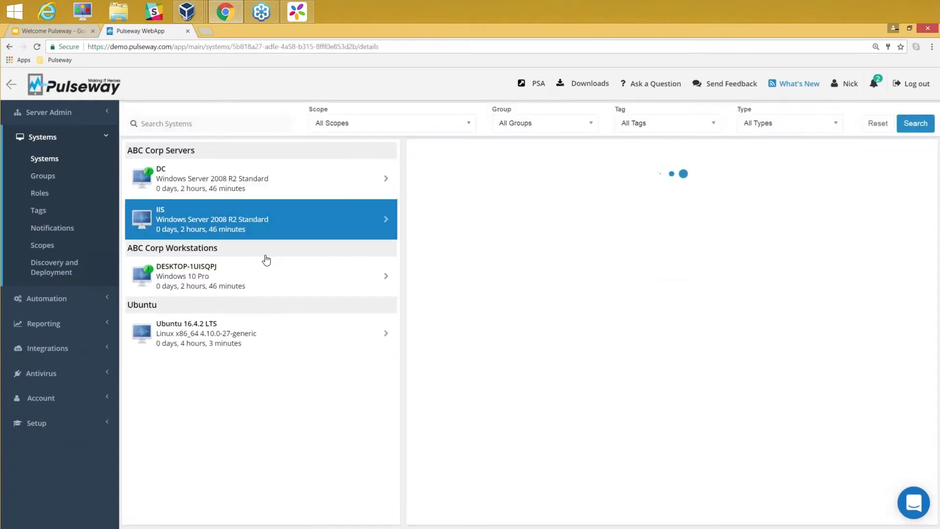
left_click(269, 277)
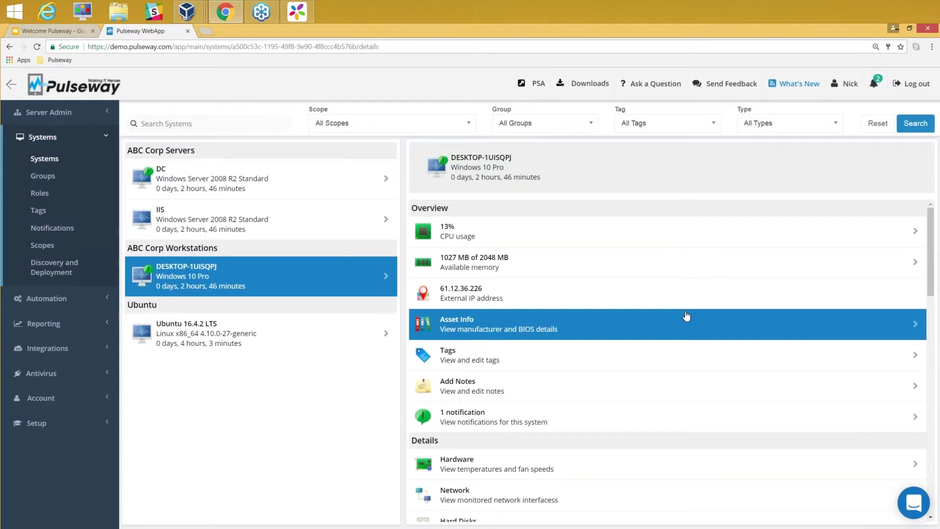
scroll(686, 316, "down", 10)
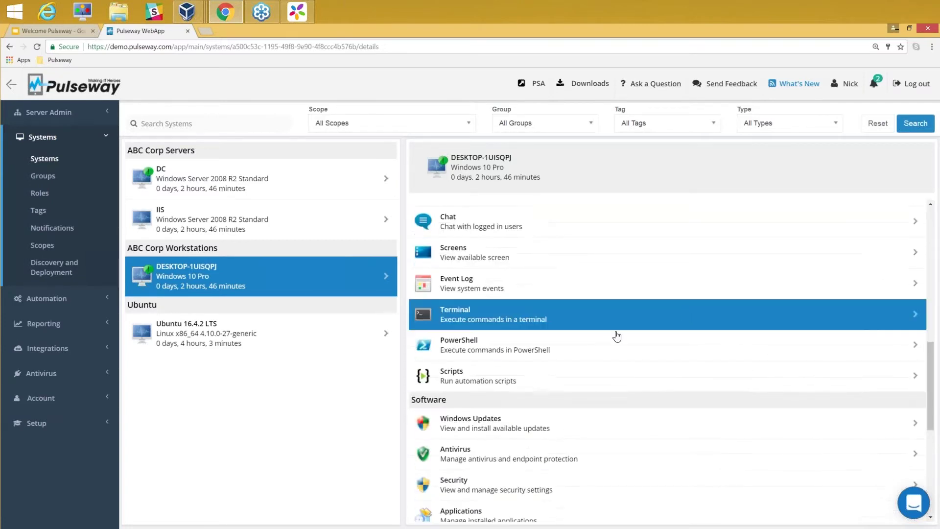
left_click(606, 376)
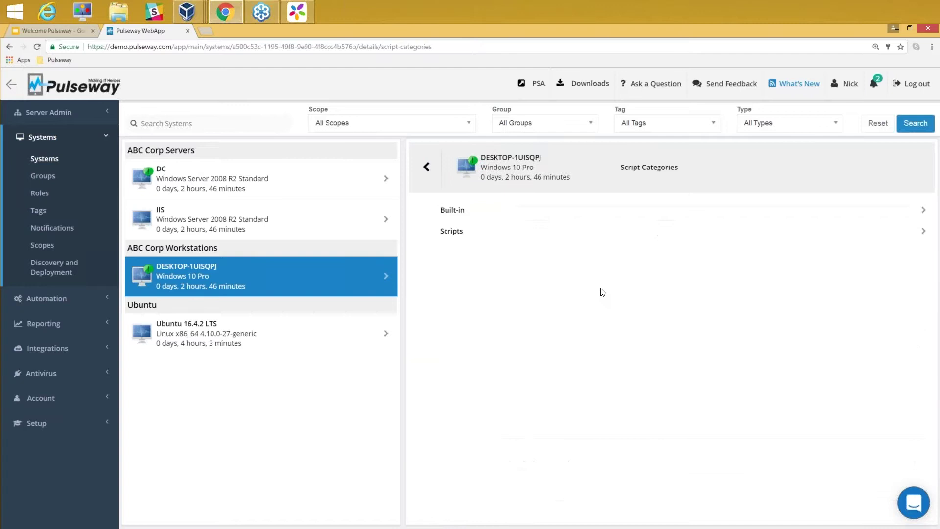
left_click(41, 201)
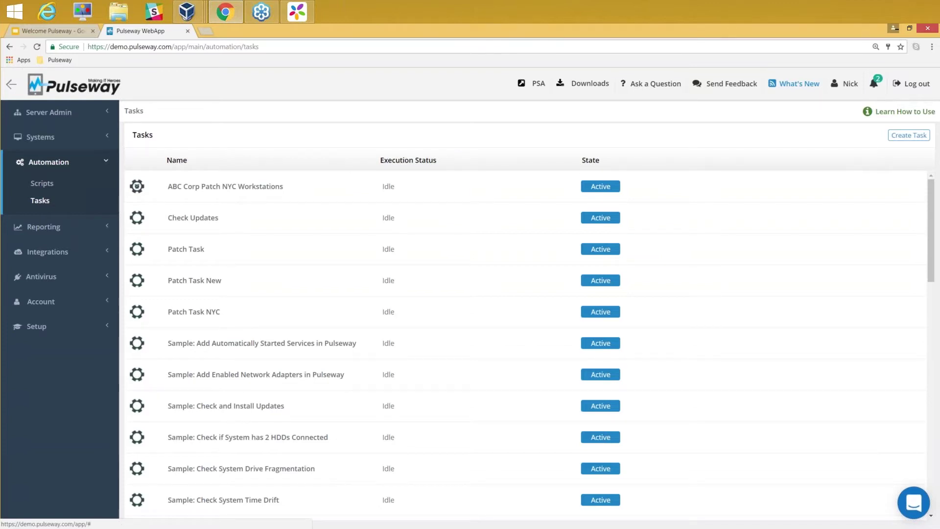
Step: Start a new automation task and browse the Built-in, Install Software and Scripts categories
mouse_move(429, 191)
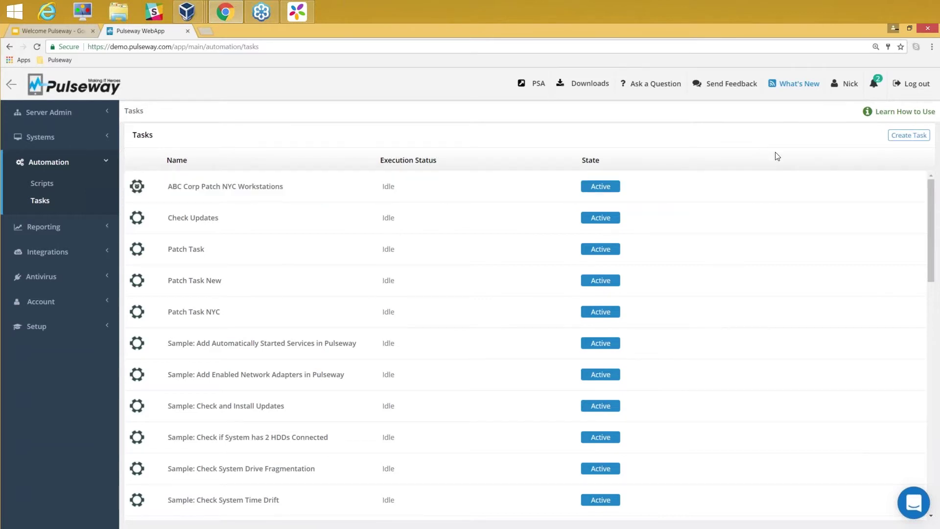
left_click(908, 135)
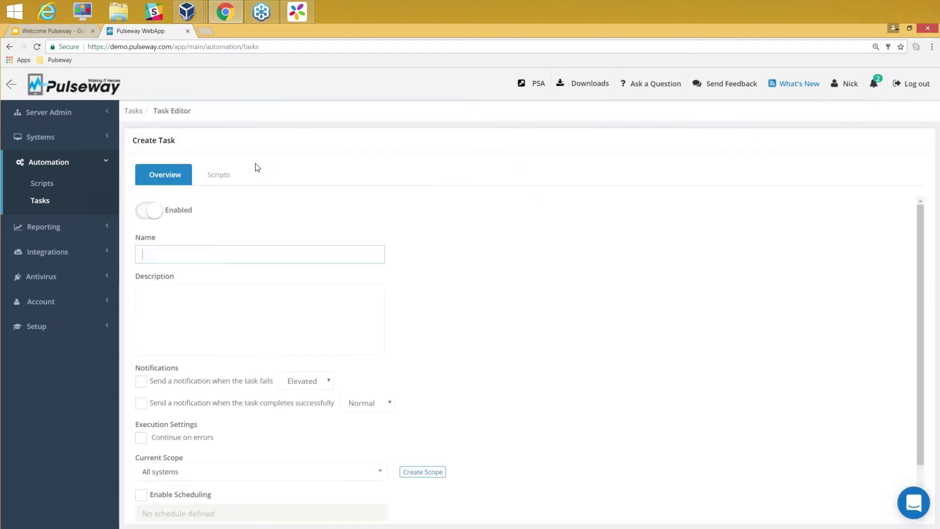
left_click(218, 174)
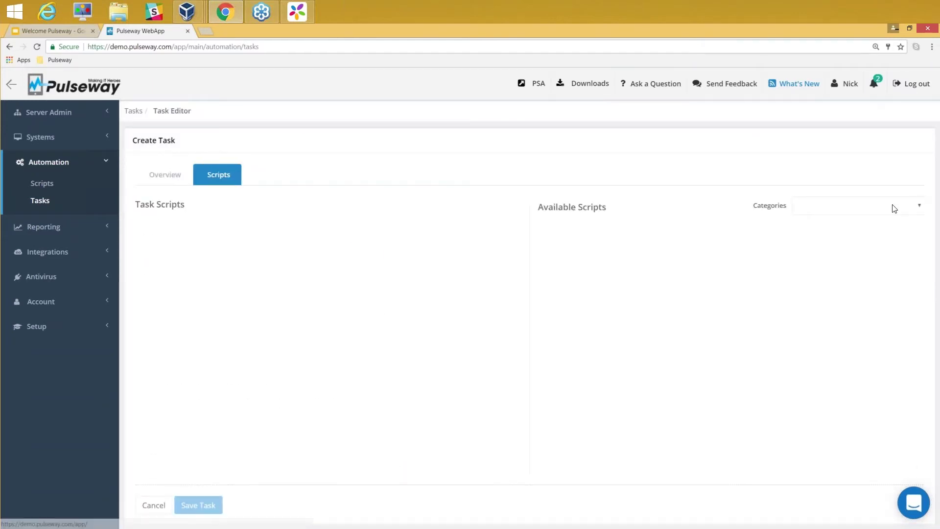
left_click(832, 207)
left_click(834, 230)
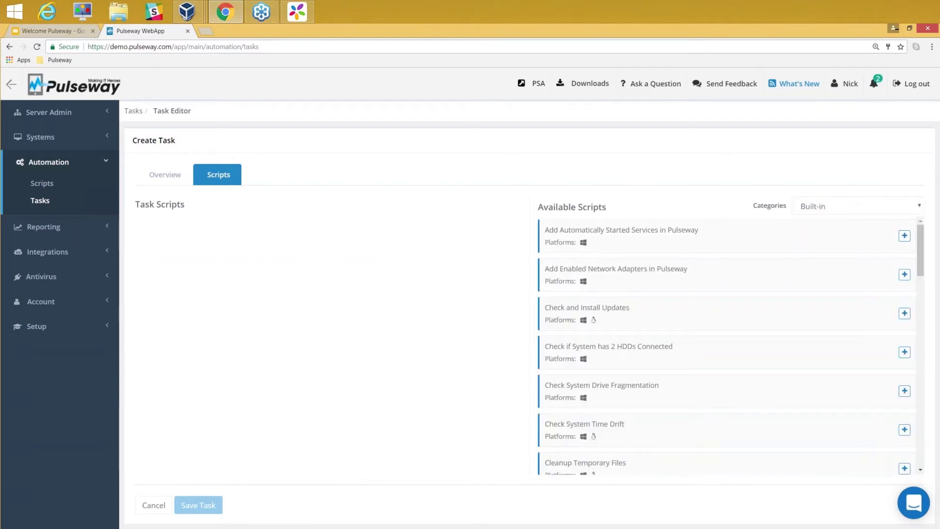
left_click(850, 208)
left_click(850, 228)
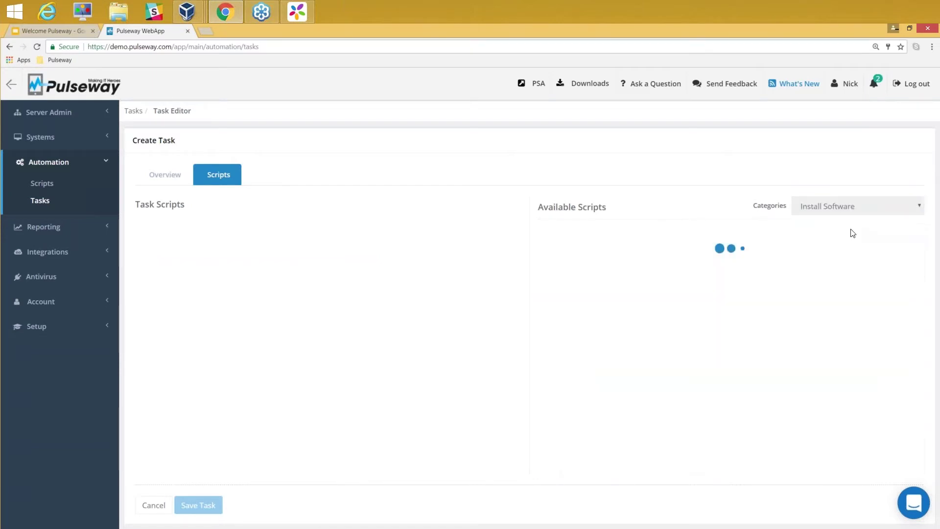
left_click(836, 205)
left_click(835, 245)
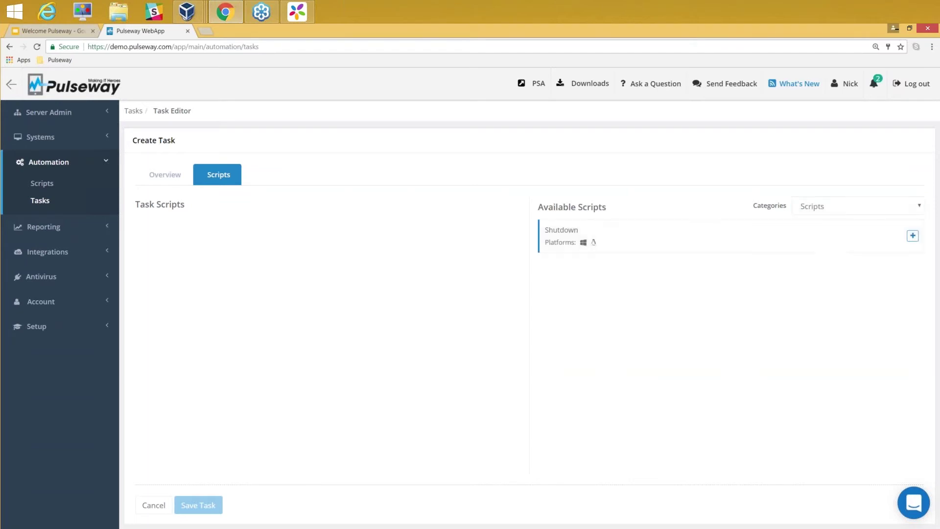
left_click(866, 210)
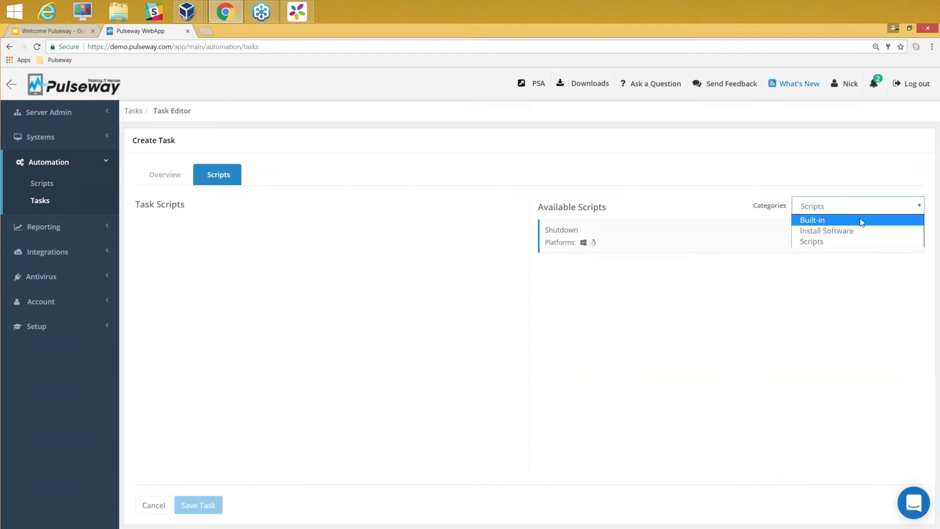
left_click(860, 219)
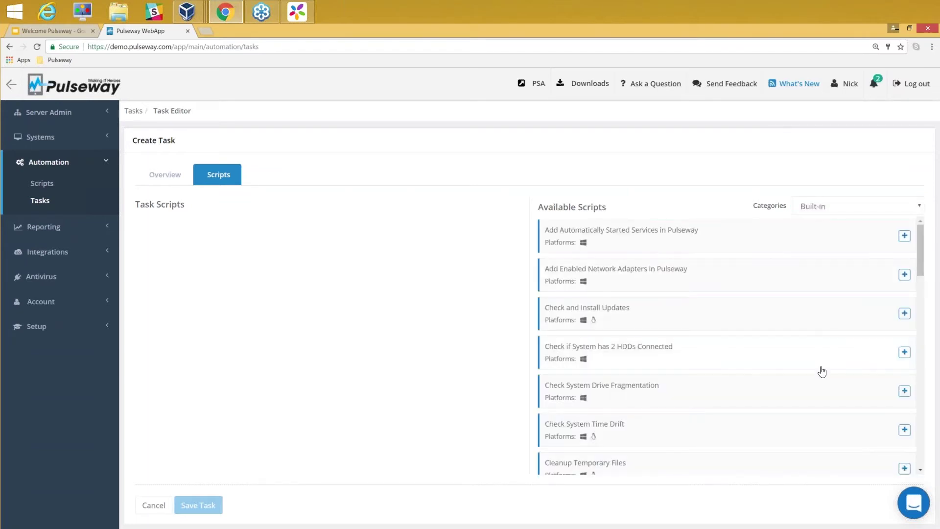
Step: Add Cleanup Temporary Files, Clear Browser Cache and Clear DNS Cache to the task
scroll(822, 371, "down", 1)
scroll(822, 371, "down", 2)
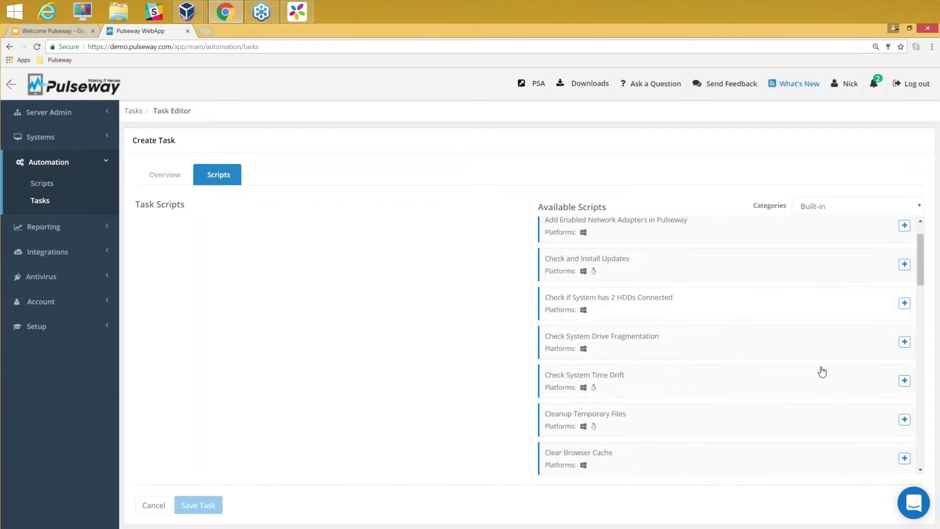
left_click(903, 420)
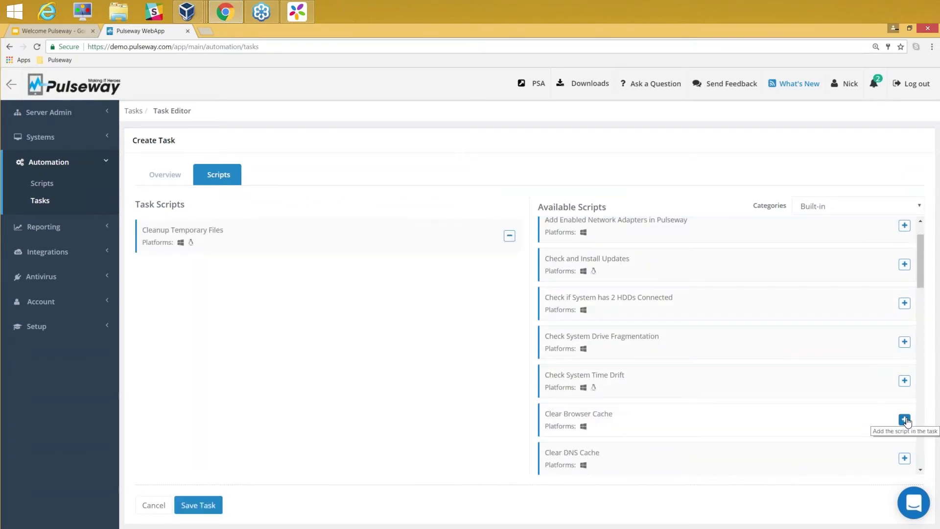
left_click(904, 420)
left_click(904, 419)
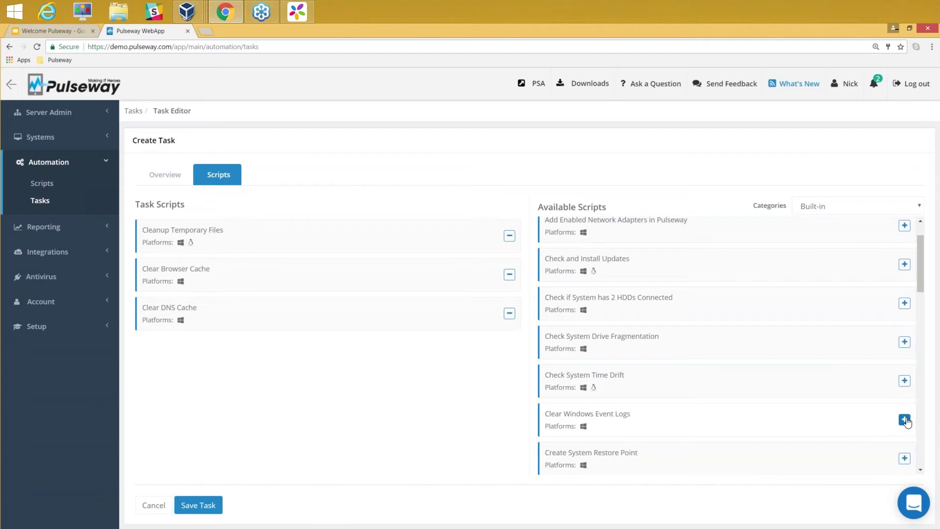
left_click(168, 181)
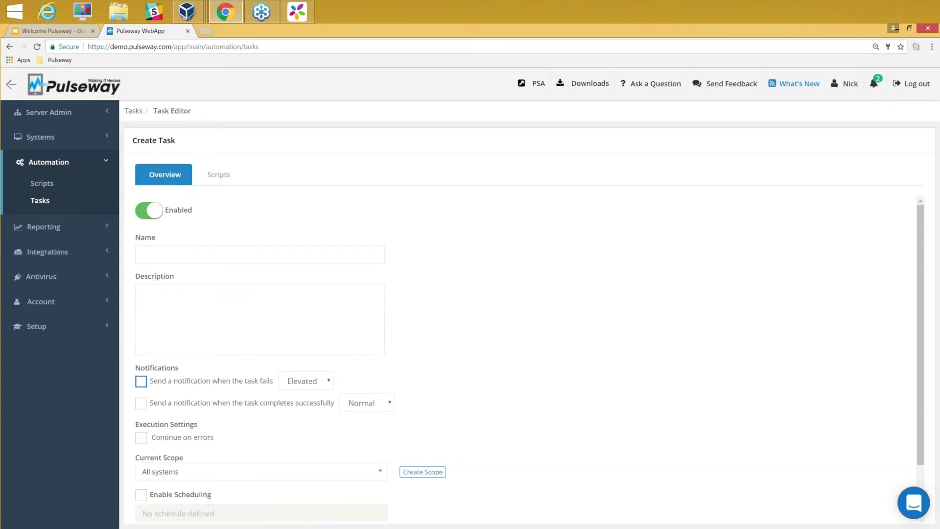
Step: Enable failure and success notifications and keep the task scope at All Systems
left_click(215, 386)
left_click(216, 412)
scroll(296, 393, "down", 1)
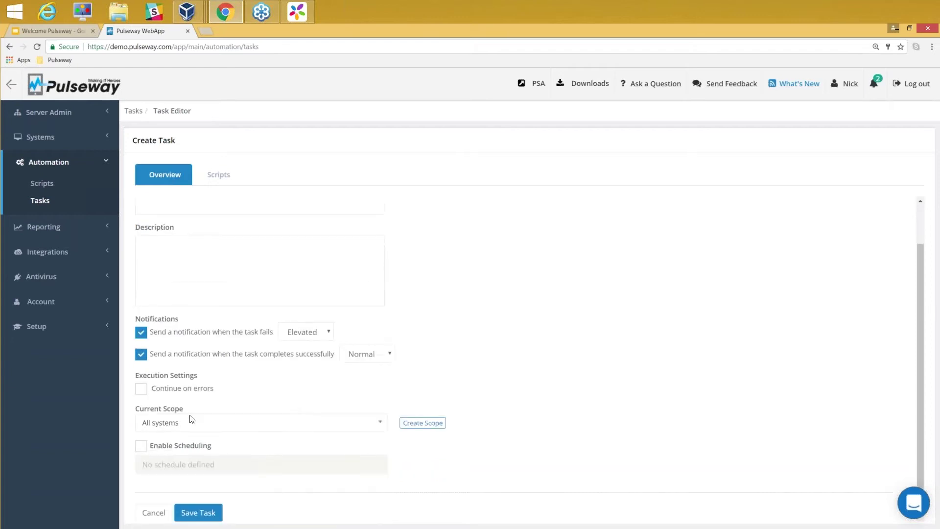
left_click(228, 420)
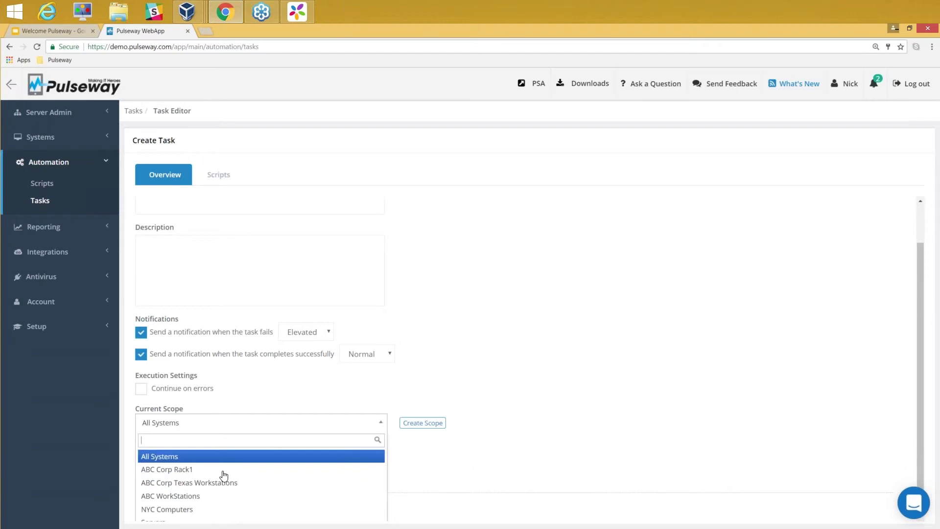
left_click(279, 399)
Step: Remove Clear DNS Cache, Clear Browser Cache and Cleanup Temporary Files from the task
left_click(219, 175)
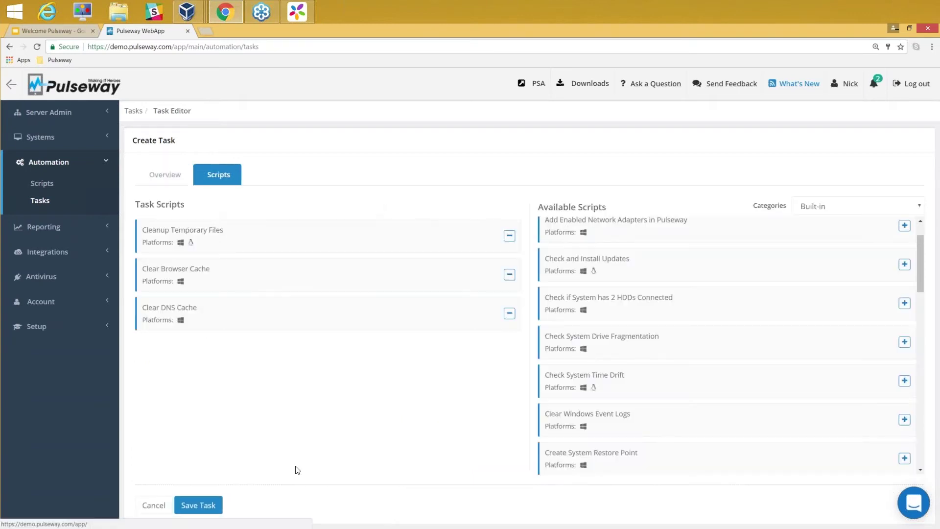
left_click(509, 313)
left_click(509, 274)
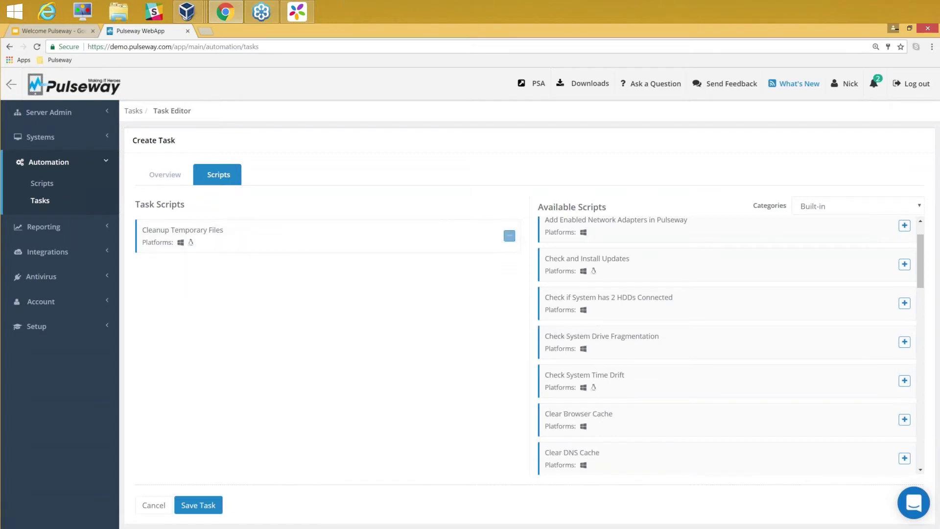
left_click(509, 235)
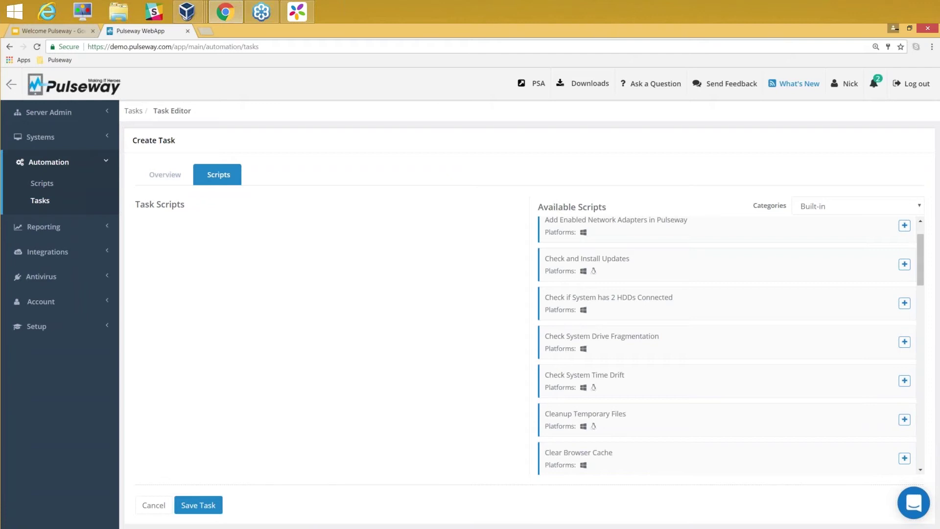
Step: Re-add Cleanup Temporary Files, Clear Browser Cache and Clear DNS Cache to the task
scroll(786, 323, "up", 1)
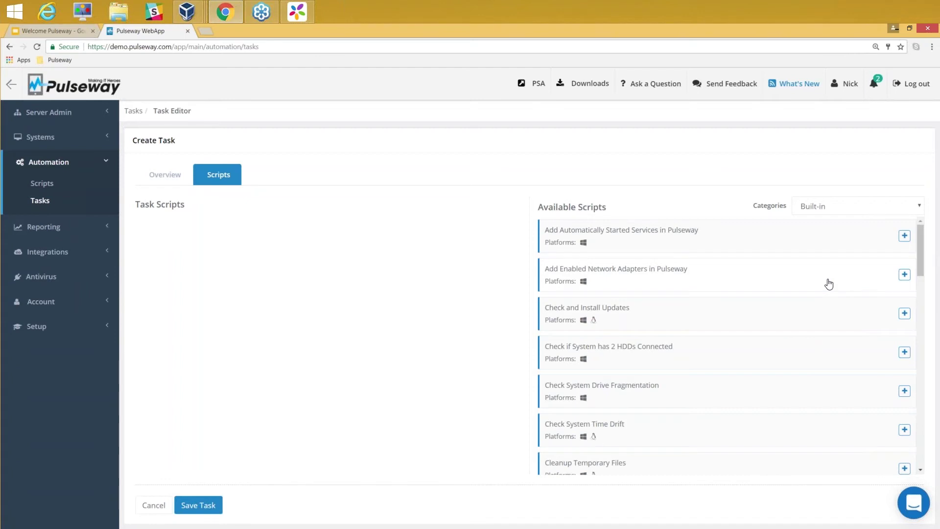
scroll(828, 283, "down", 1)
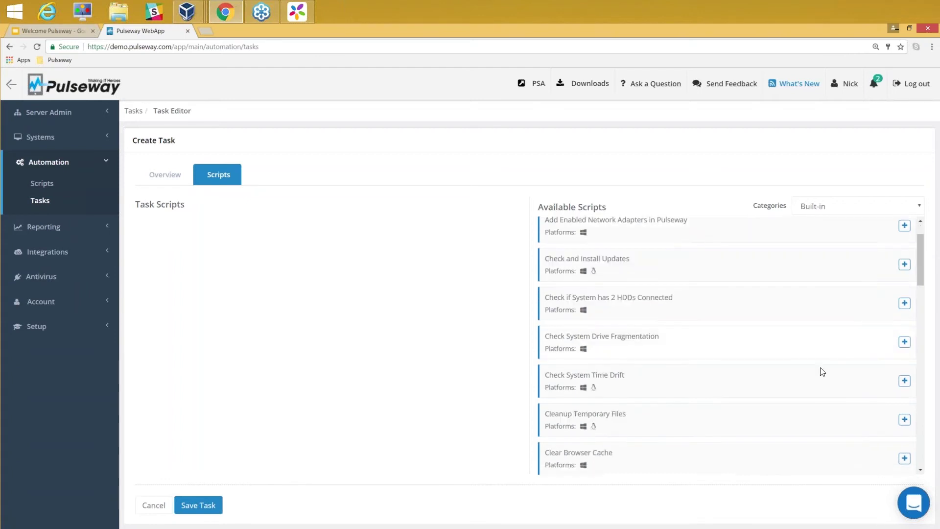
left_click(905, 421)
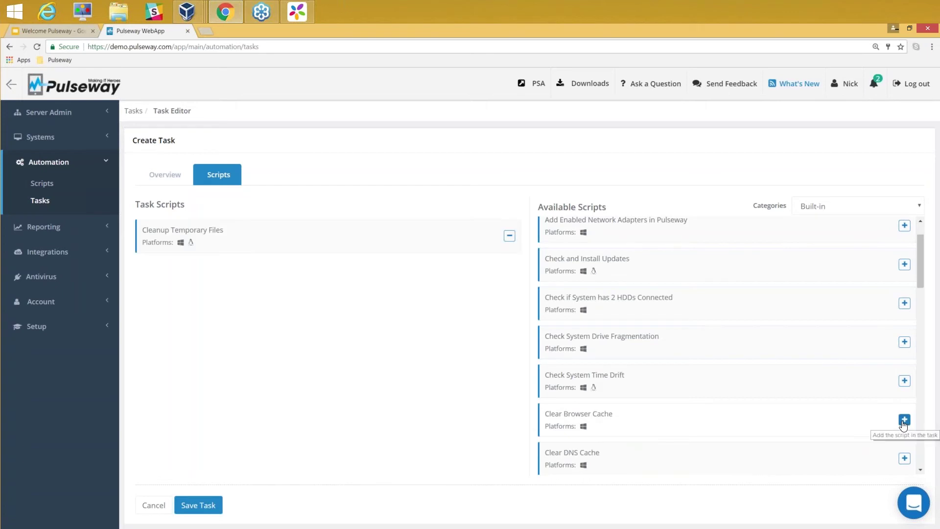
left_click(904, 421)
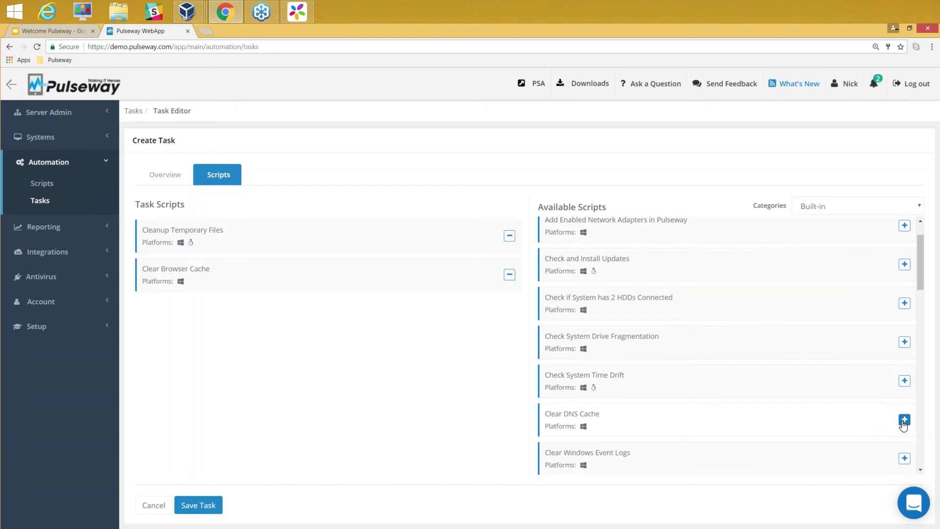
left_click(904, 421)
left_click_drag(319, 298, 262, 321)
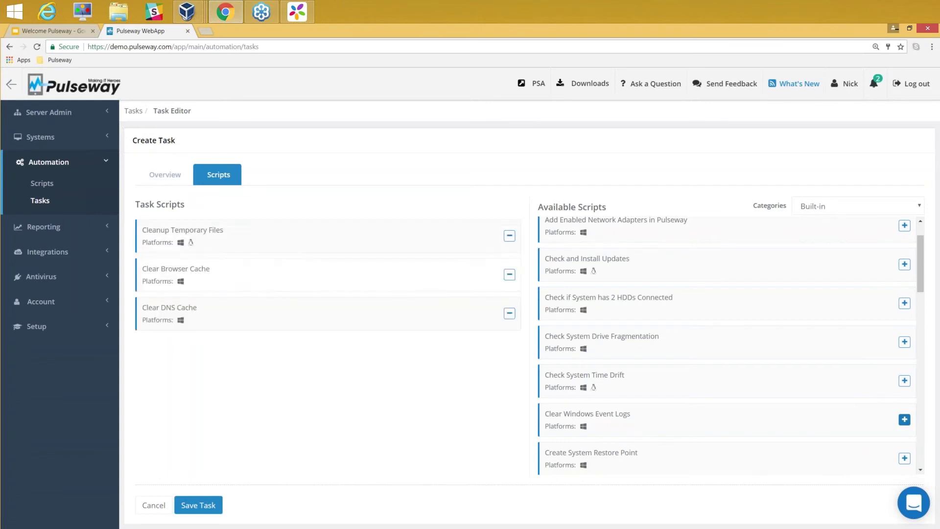
Step: Add Create System Restore Point, Enable Pulseway Maintenance Mode and Check and Install Updates
scroll(727, 345, "up", 1)
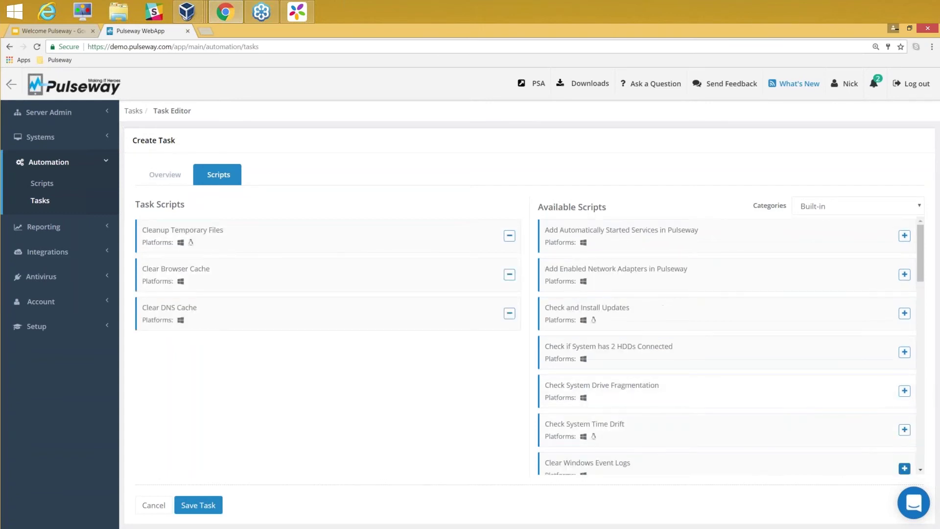
scroll(730, 424, "down", 3)
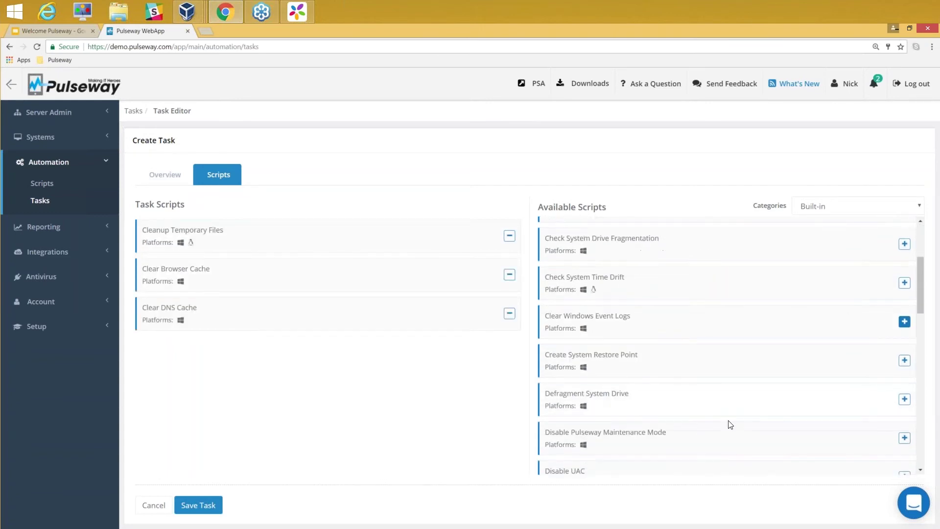
scroll(730, 424, "down", 1)
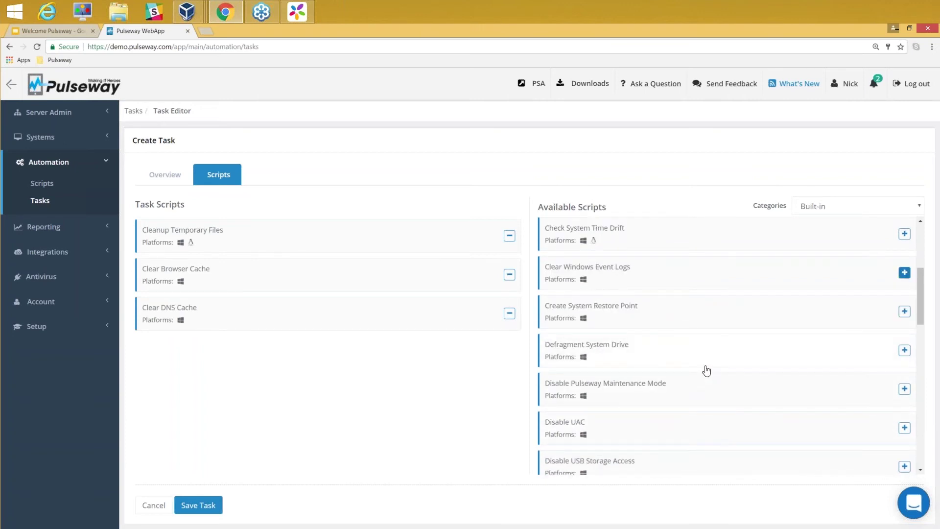
scroll(707, 370, "up", 1)
left_click(904, 360)
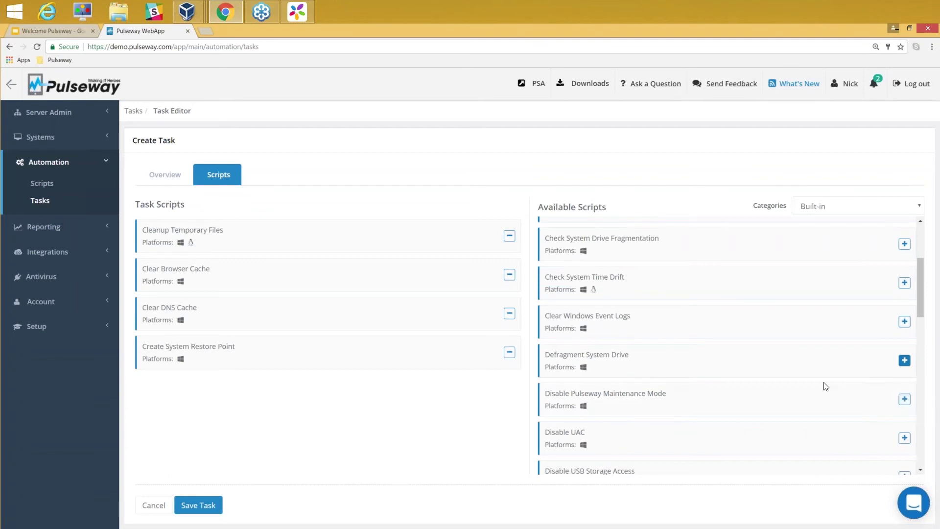
scroll(826, 386, "up", 3)
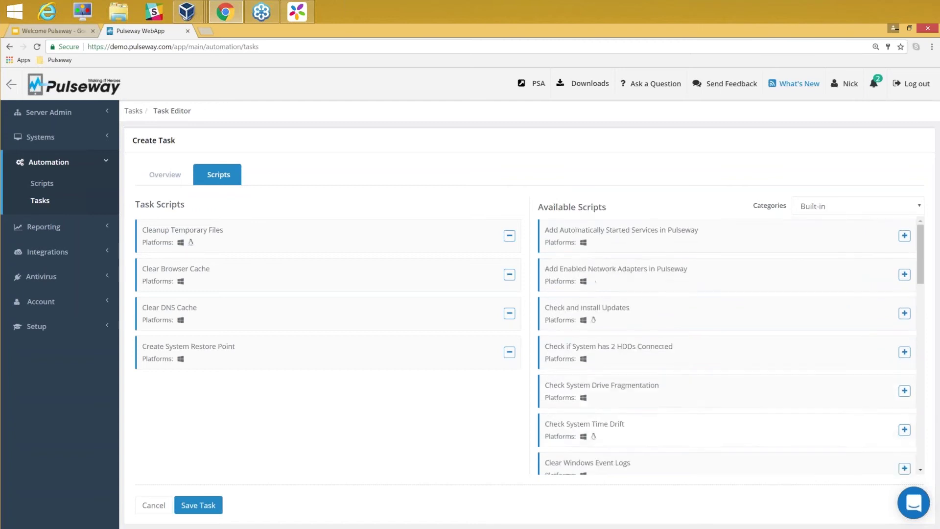
scroll(904, 408, "down", 2)
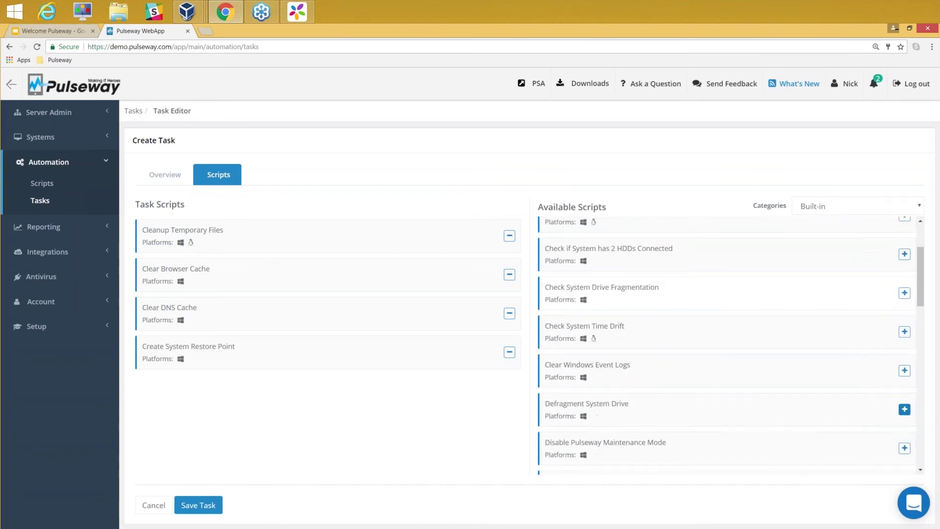
scroll(822, 394, "down", 3)
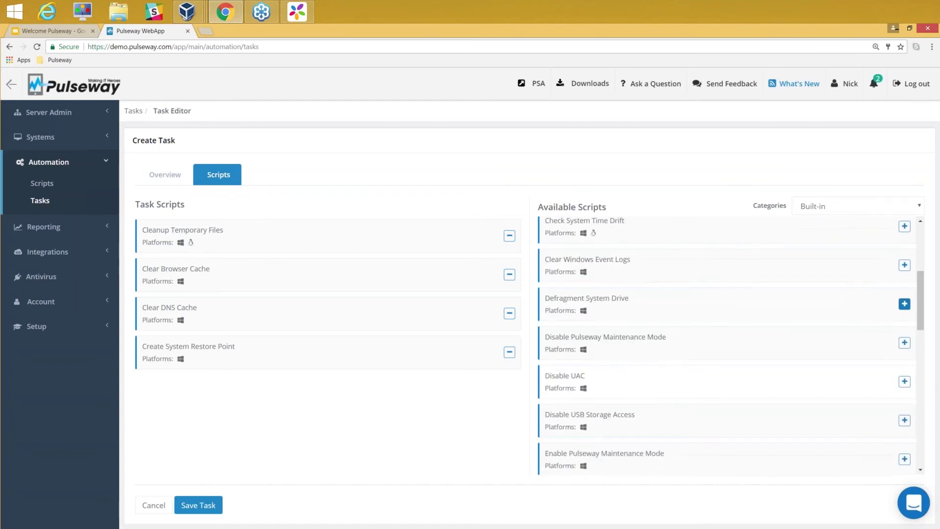
left_click(904, 418)
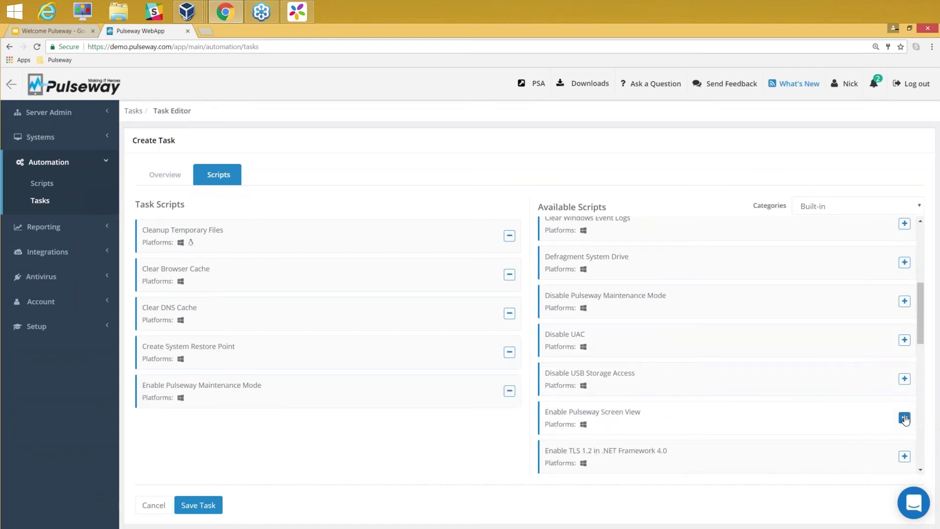
scroll(679, 406, "up", 3)
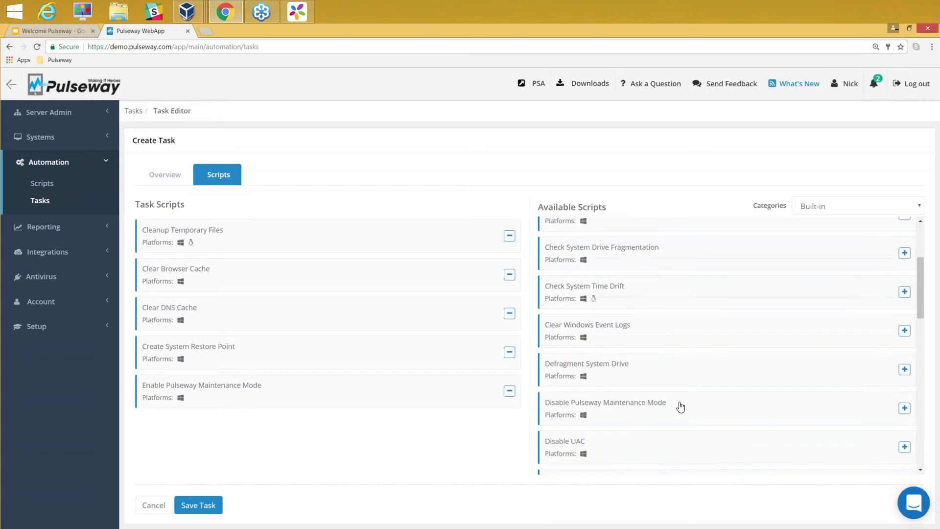
scroll(679, 407, "up", 1)
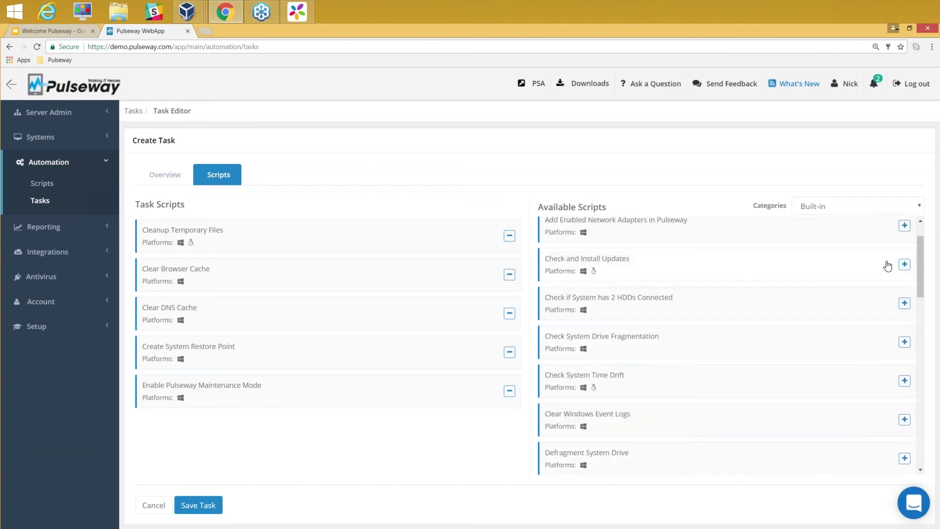
left_click(904, 265)
scroll(696, 390, "down", 3)
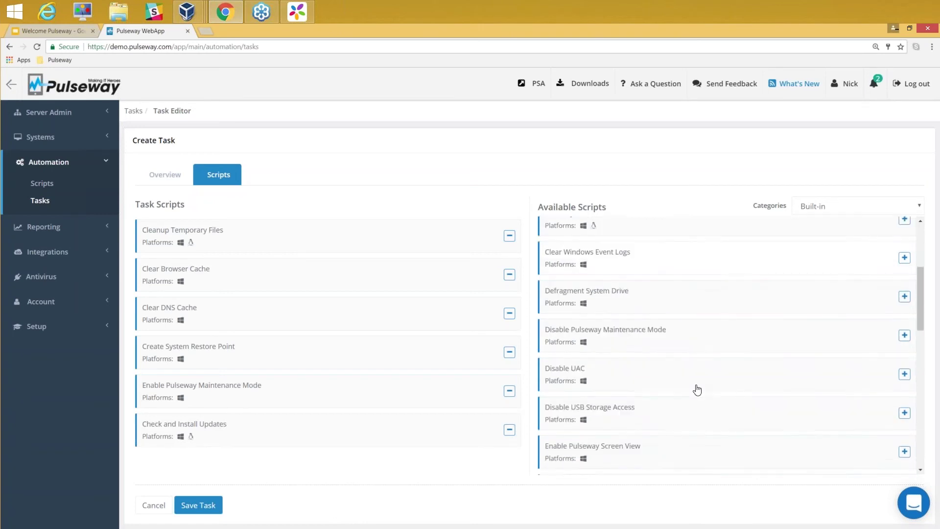
scroll(734, 343, "up", 1)
Step: From the Scripts category, add Shutdown to the task
left_click(841, 206)
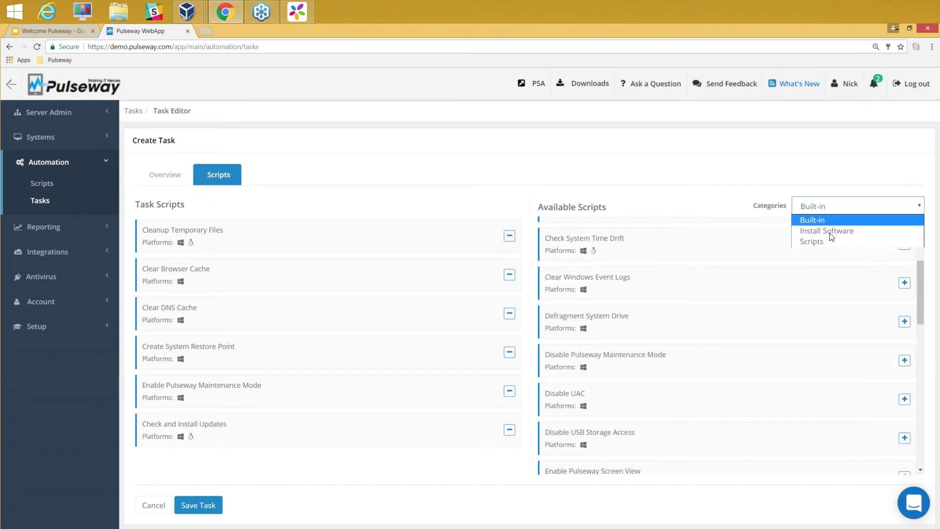
left_click(826, 241)
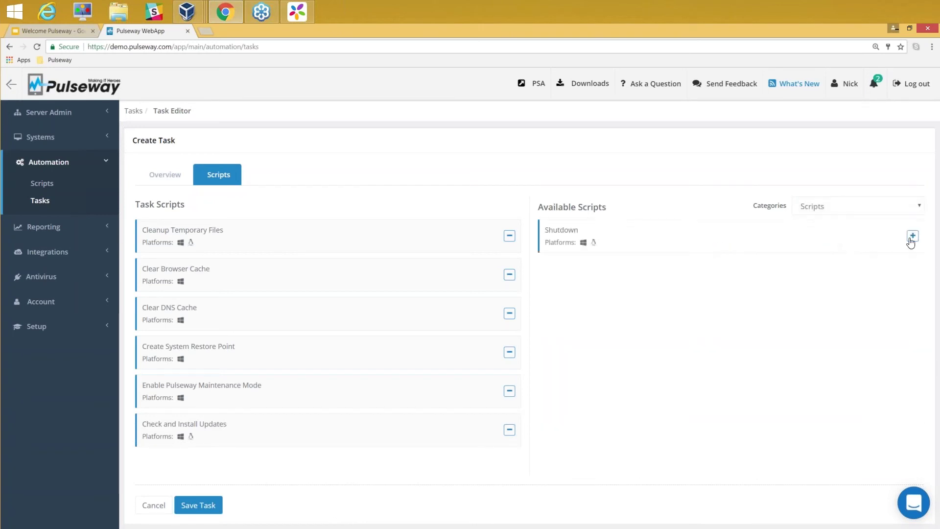
left_click(912, 236)
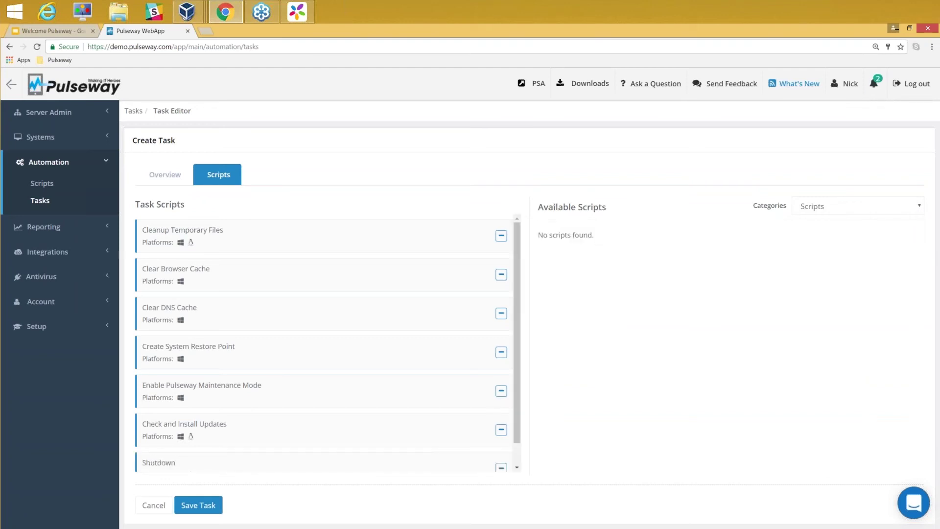
Step: Switch the catalogue back to Built-in scripts and scroll through it
left_click(832, 208)
left_click(836, 219)
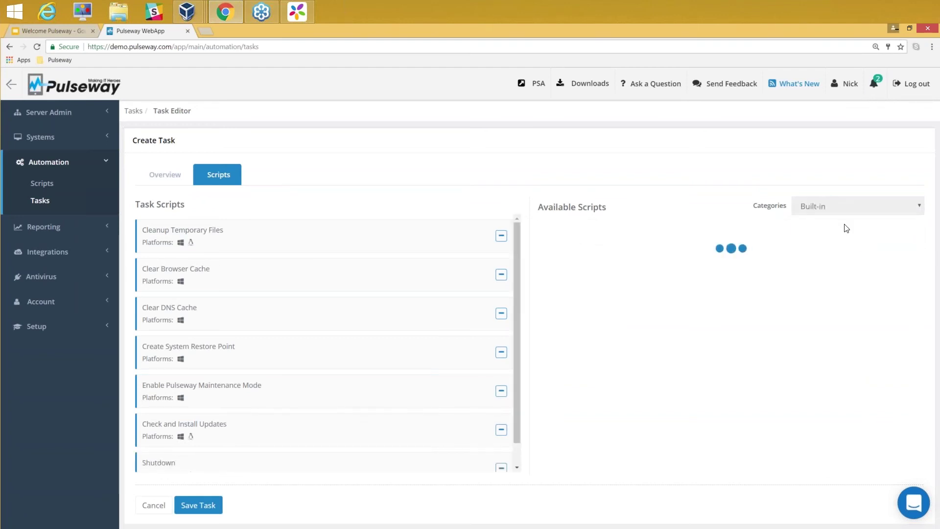
scroll(704, 325, "down", 3)
scroll(729, 346, "down", 5)
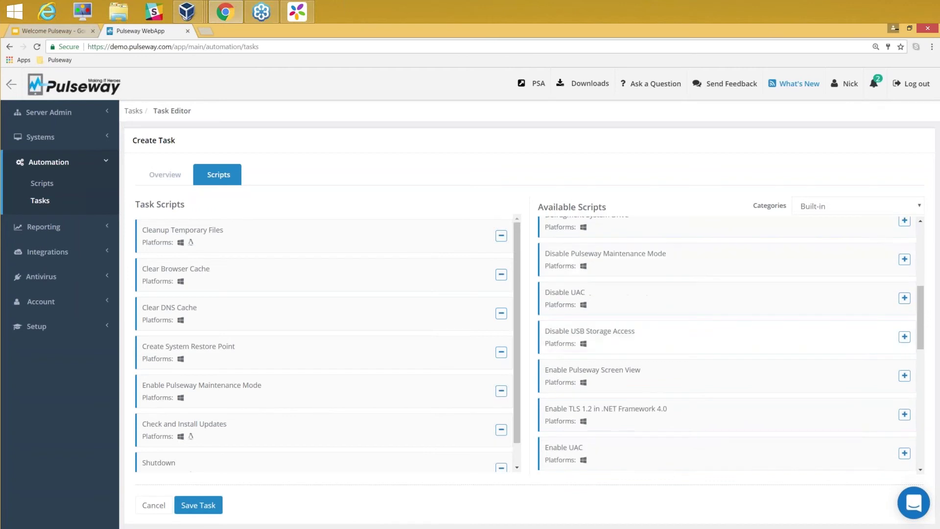
scroll(727, 343, "down", 1)
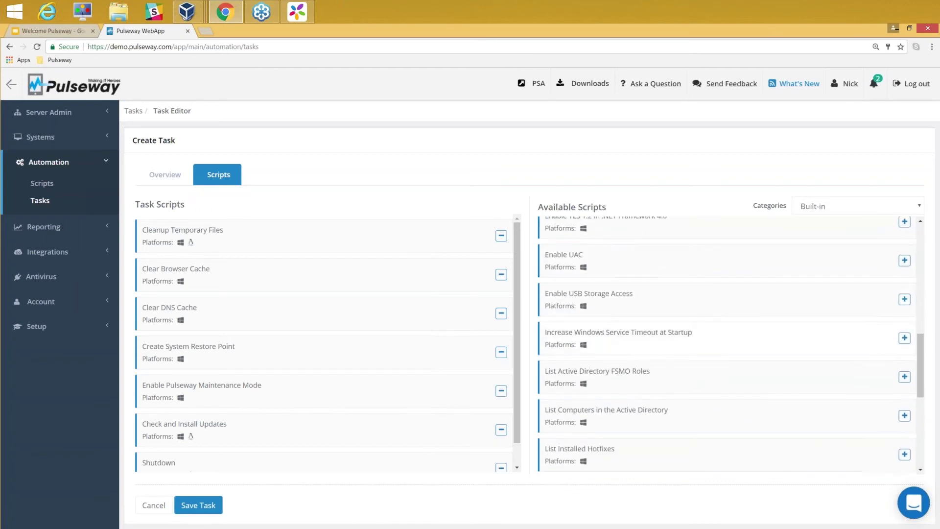
scroll(690, 235, "down", 3)
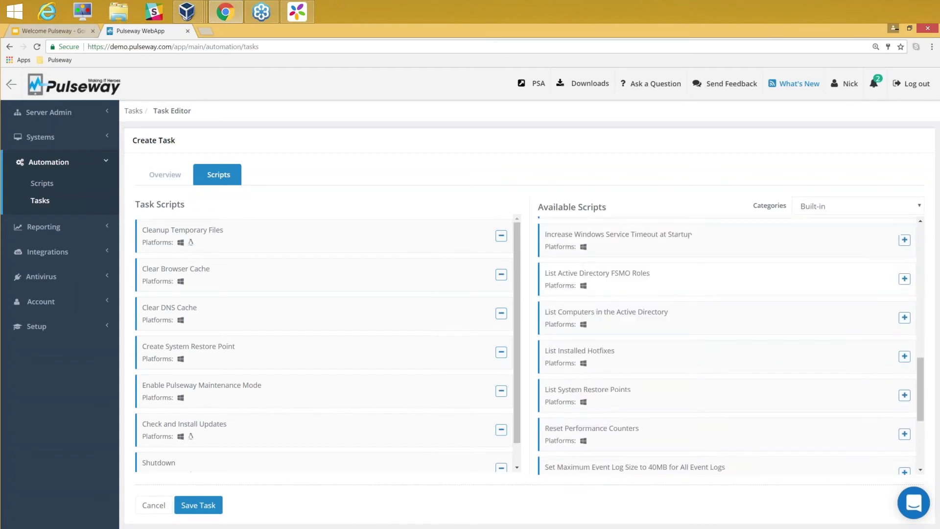
scroll(730, 346, "down", 1)
scroll(729, 346, "up", 4)
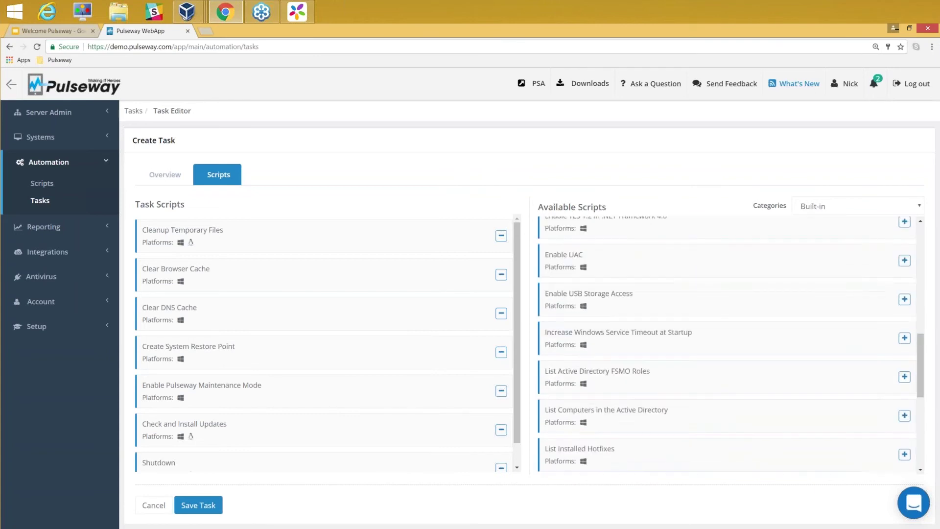
scroll(729, 346, "up", 4)
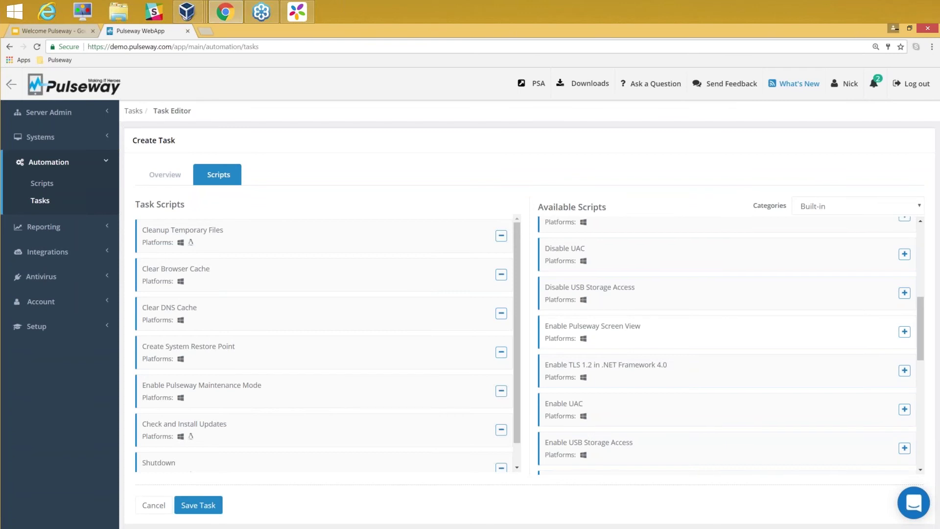
Step: Add Disable Pulseway Maintenance Mode after Shutdown and check the task's script order
scroll(705, 350, "up", 3)
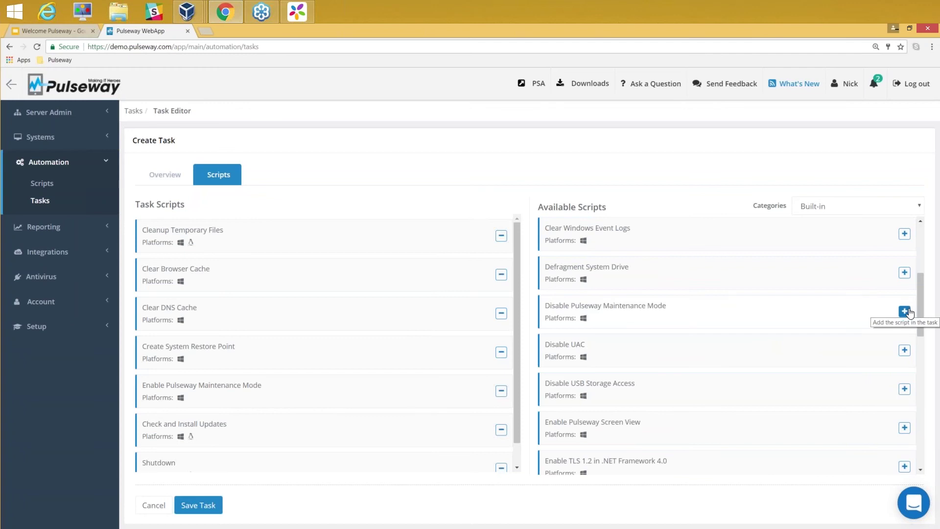
scroll(858, 331, "up", 1)
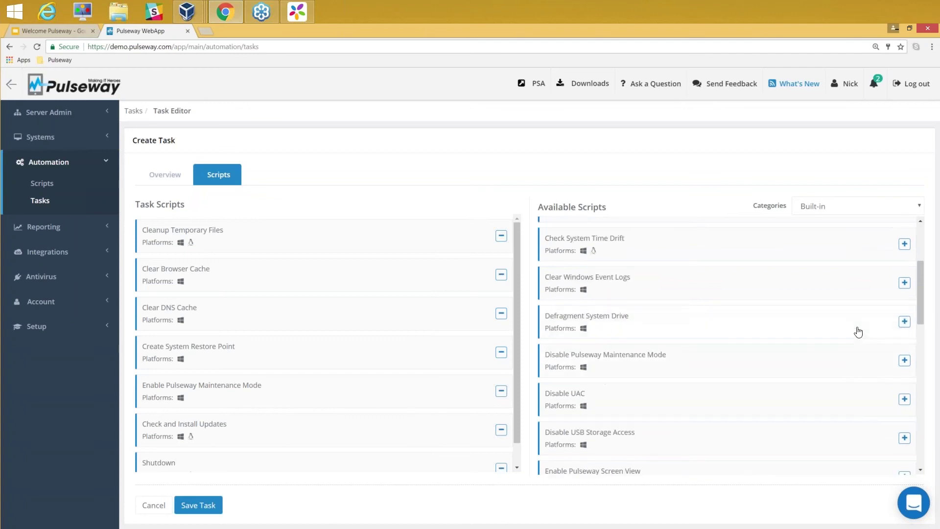
scroll(858, 332, "up", 2)
scroll(855, 329, "down", 1)
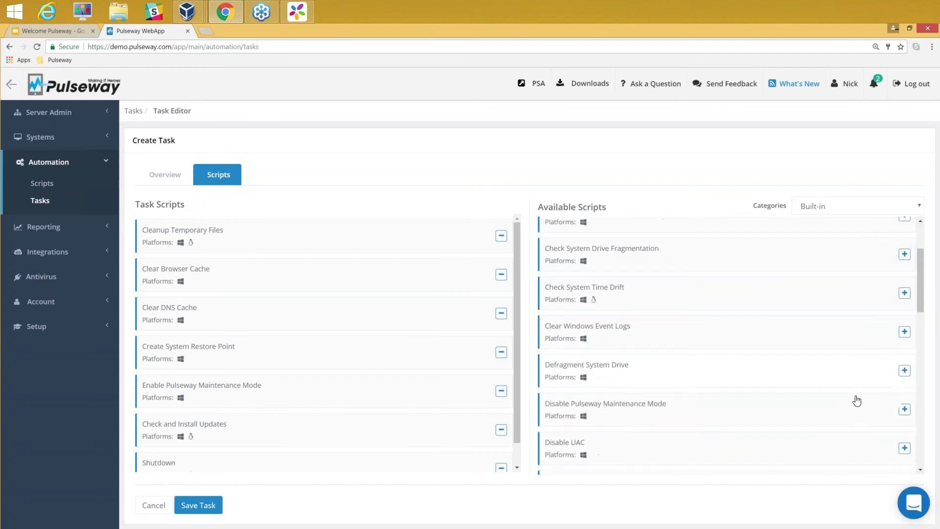
left_click(904, 409)
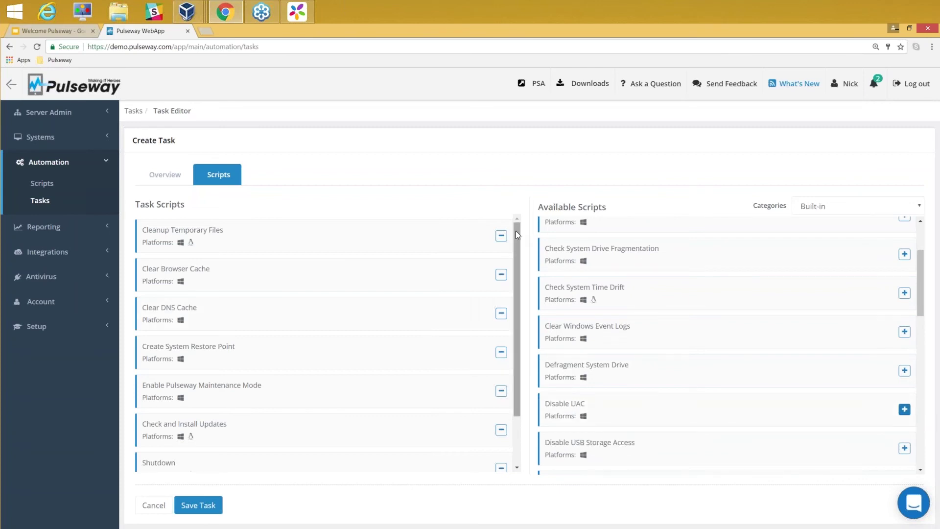
scroll(515, 235, "down", 2)
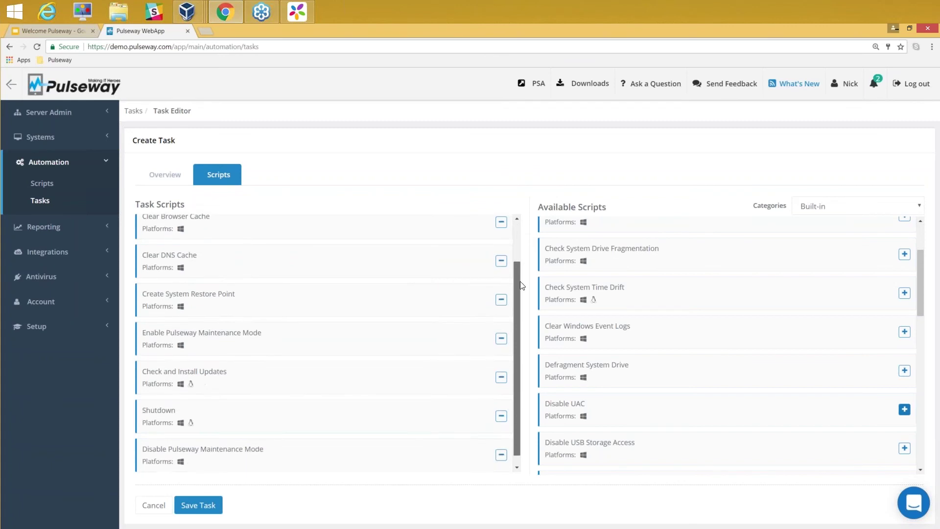
scroll(521, 285, "down", 1)
left_click_drag(516, 395, 518, 416)
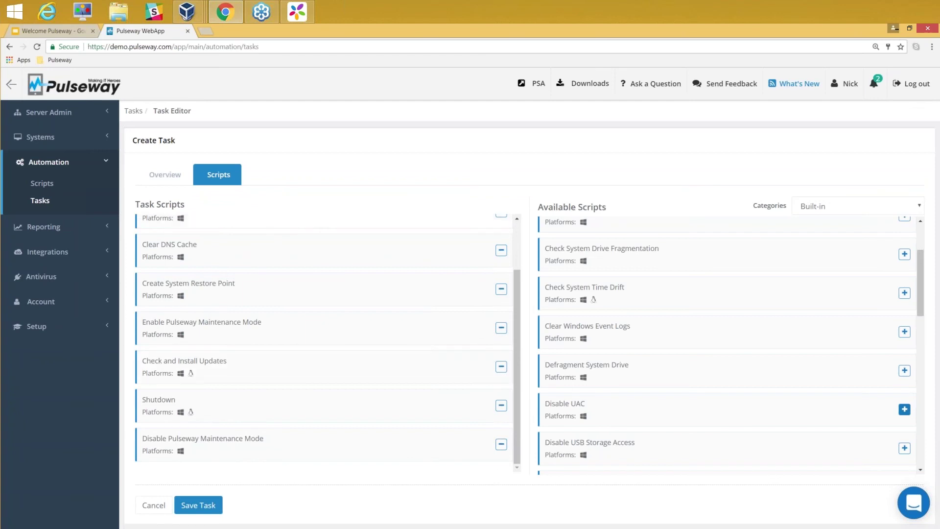
left_click_drag(516, 451, 519, 352)
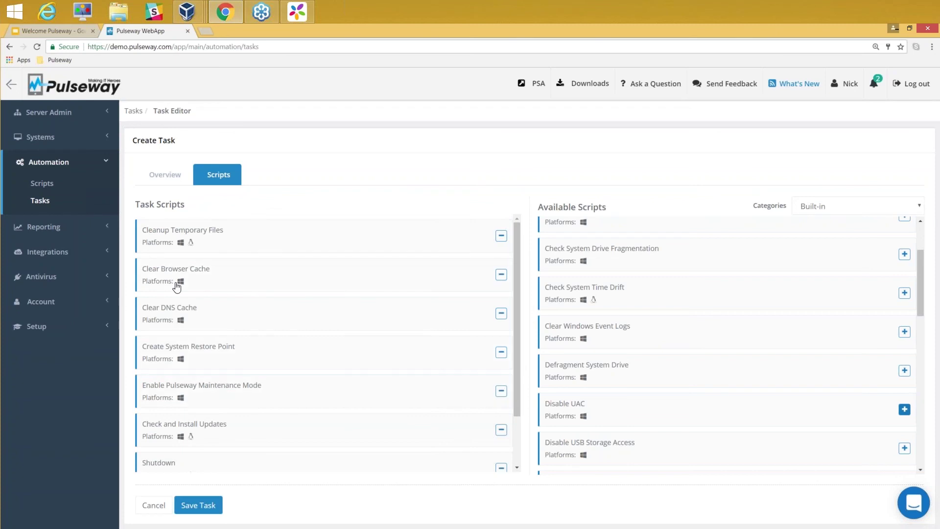
Step: Try a Sunday instead of Wednesday schedule, then discard it, leaving scheduling undefined
left_click(172, 176)
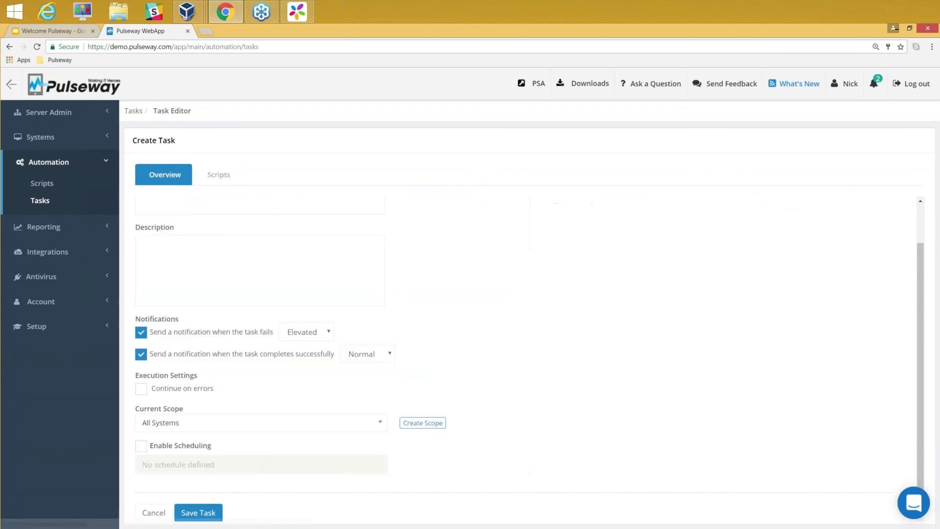
left_click(156, 447)
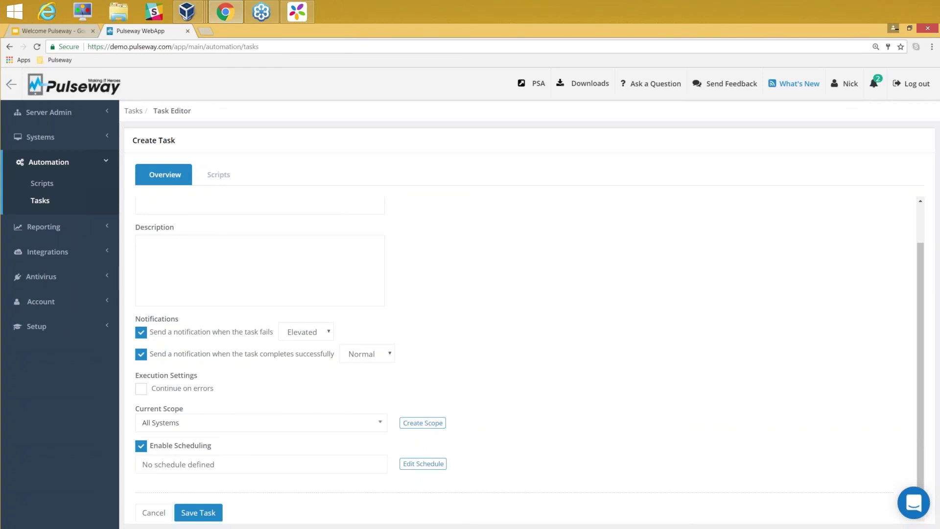
left_click(425, 463)
left_click(438, 224)
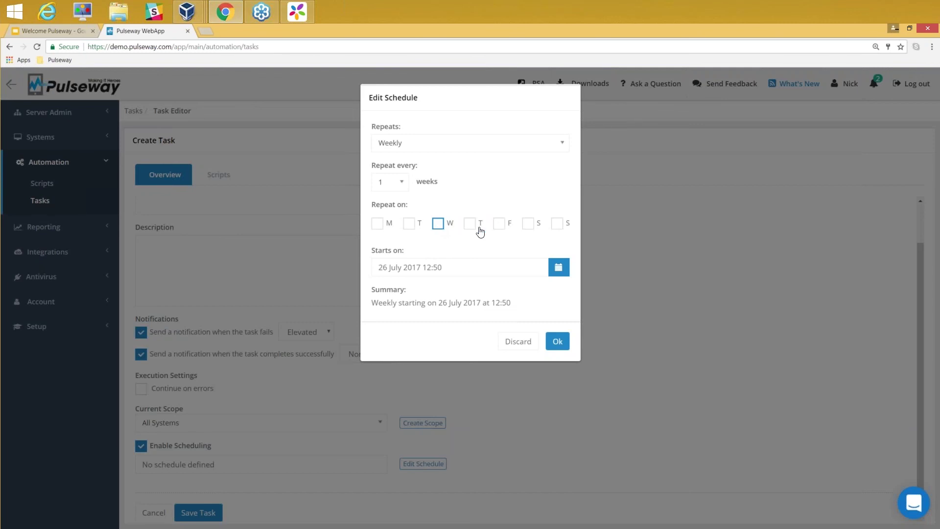
left_click(556, 224)
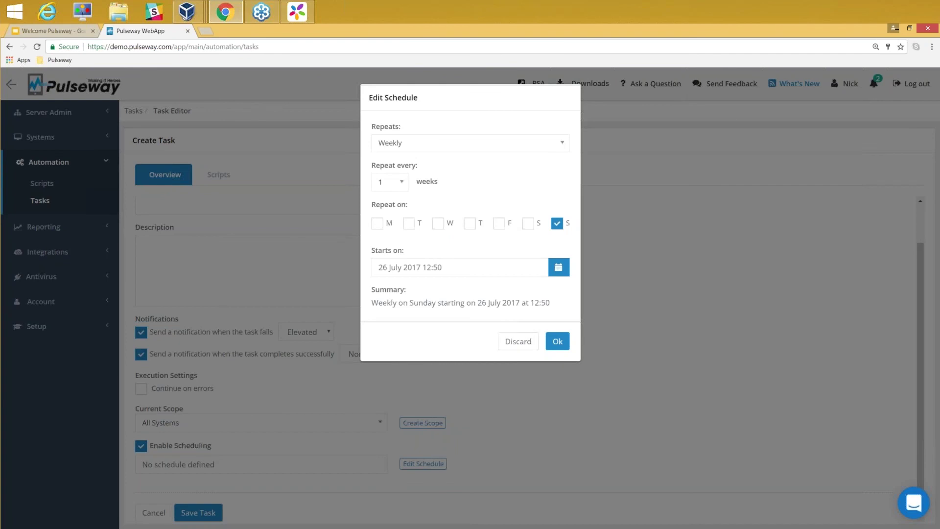
left_click(518, 341)
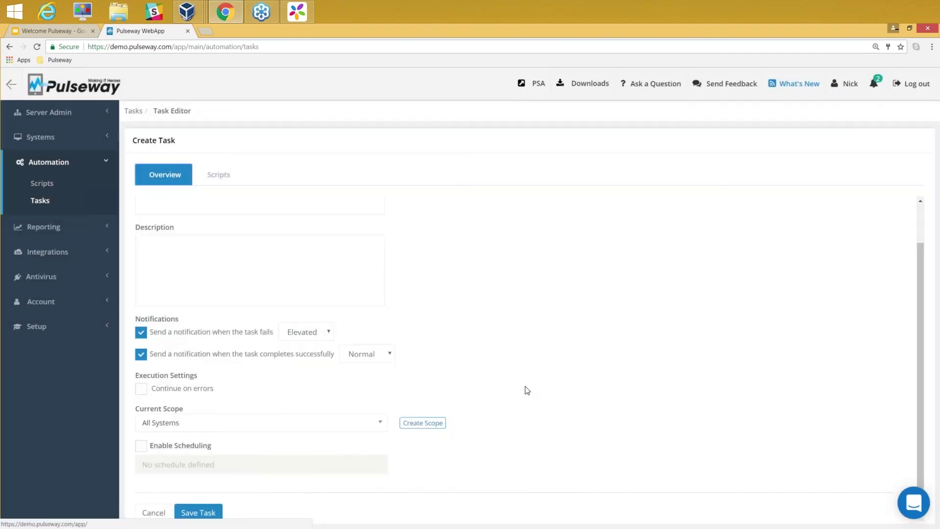
Step: Bring up the Current Scope choices such as All Systems, ABC Corp Rack1, Servers and WorkStations
scroll(491, 380, "down", 1)
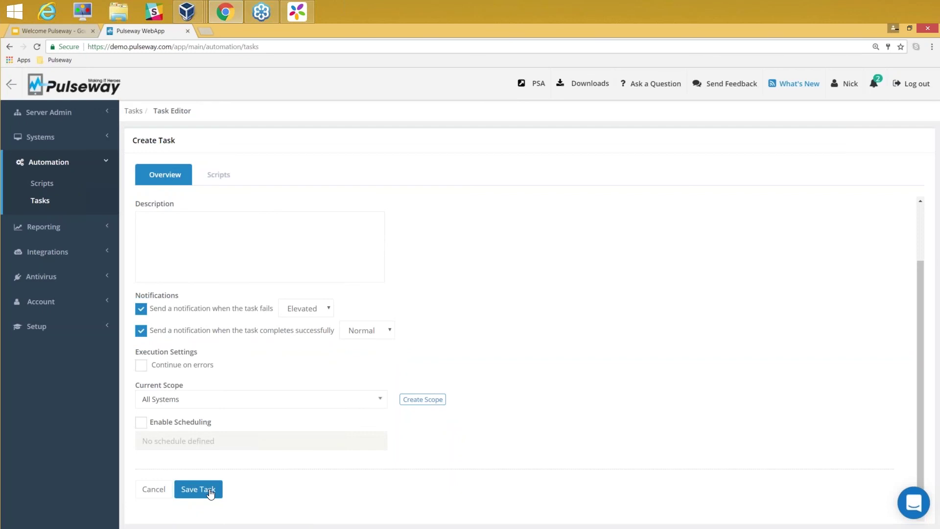
left_click(212, 398)
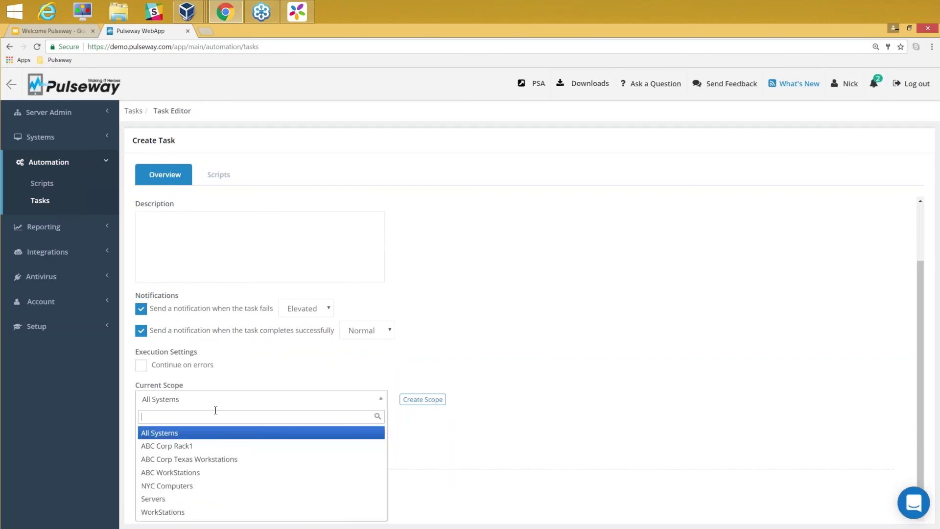